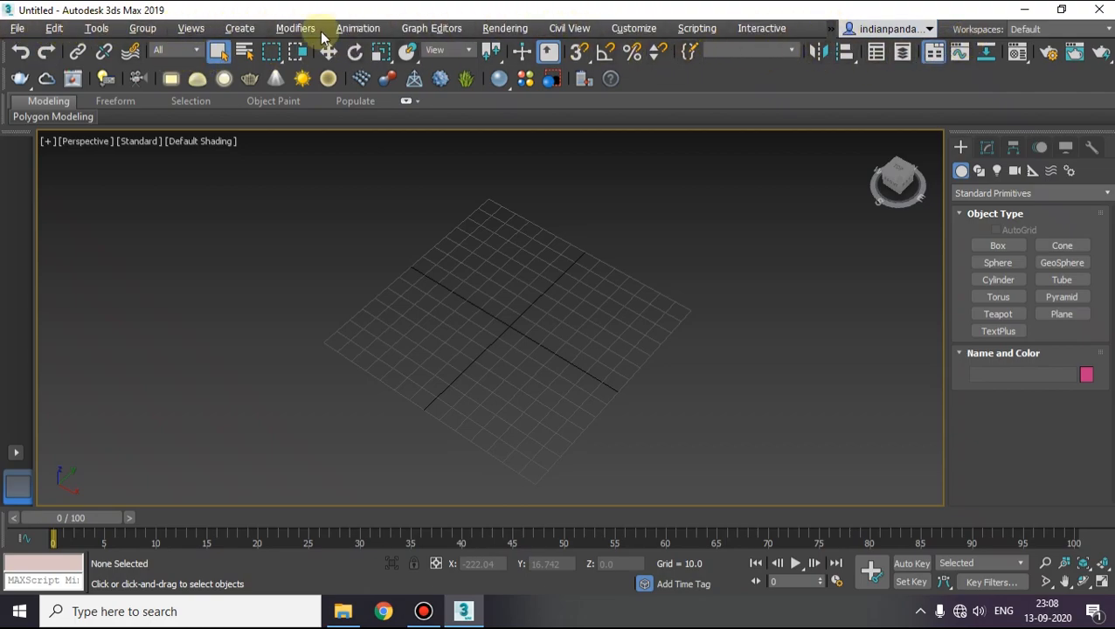
click(15, 29)
mouse_move(88, 31)
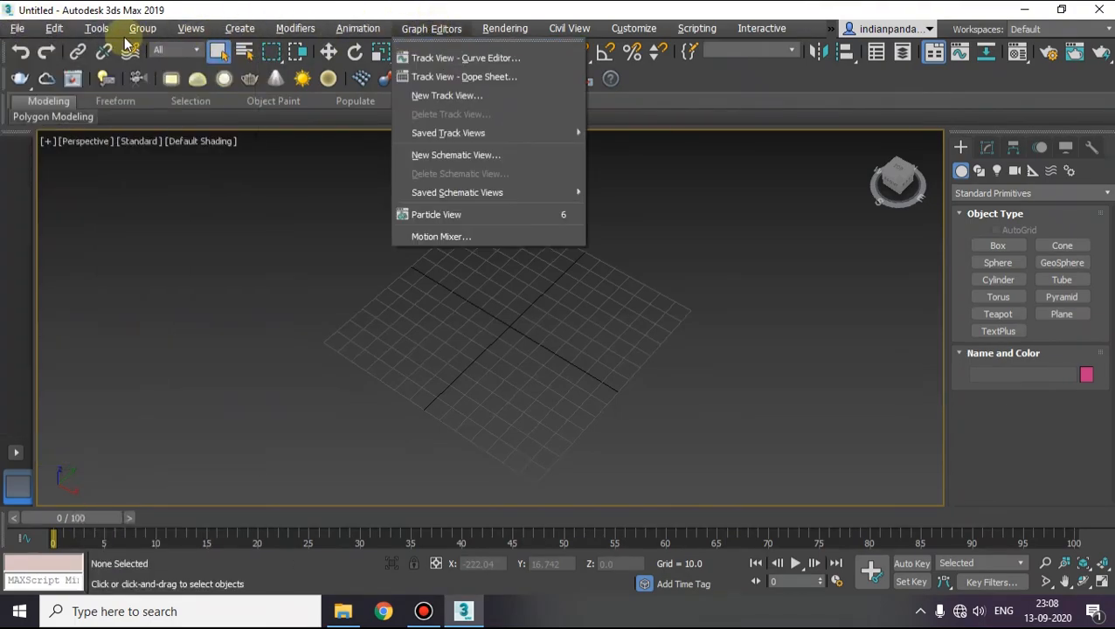
mouse_move(157, 19)
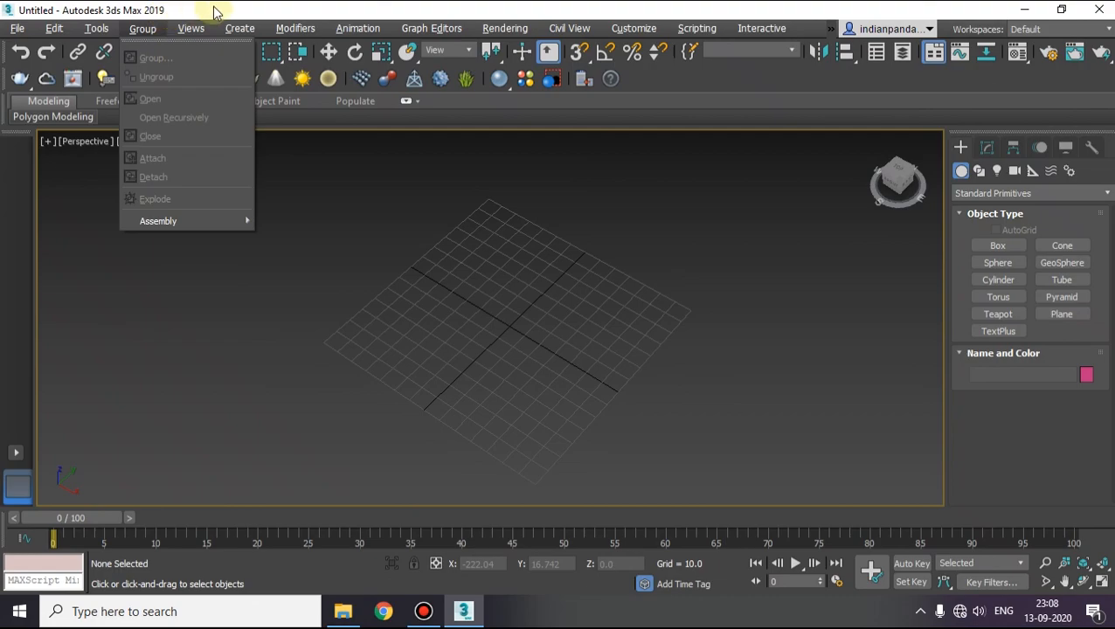
click(259, 9)
click(15, 28)
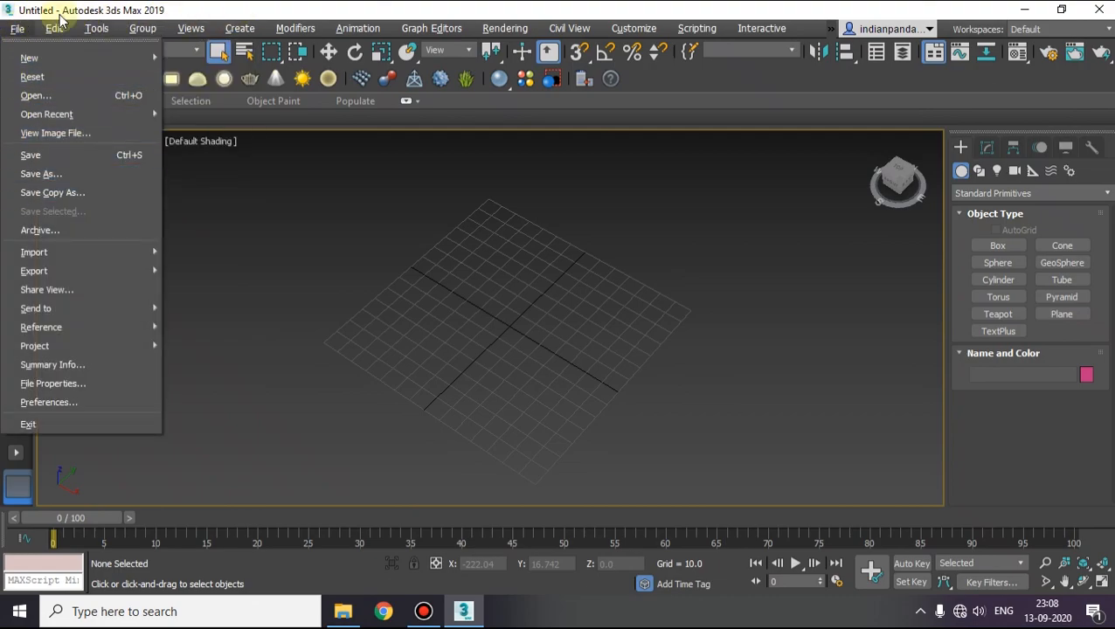
mouse_move(52, 28)
click(172, 8)
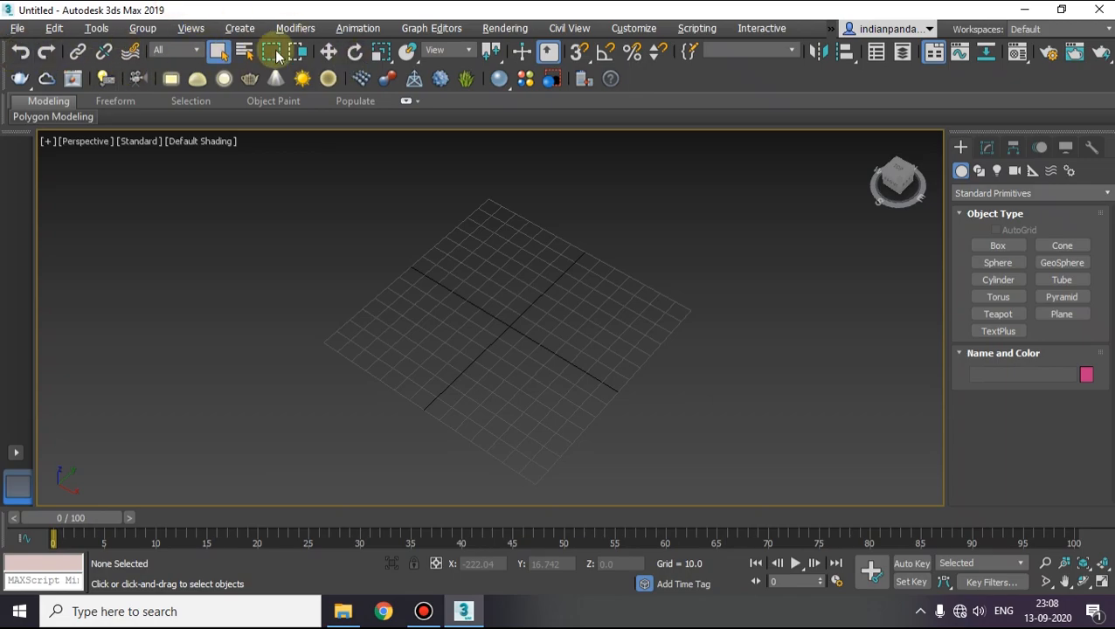
drag(652, 47, 628, 47)
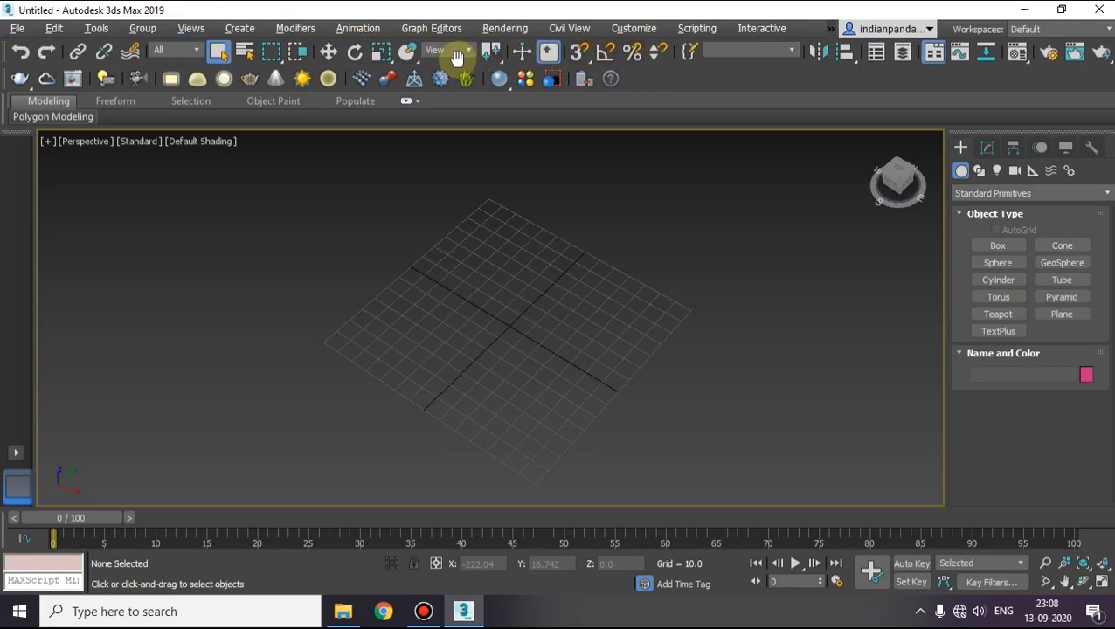
drag(693, 56, 600, 60)
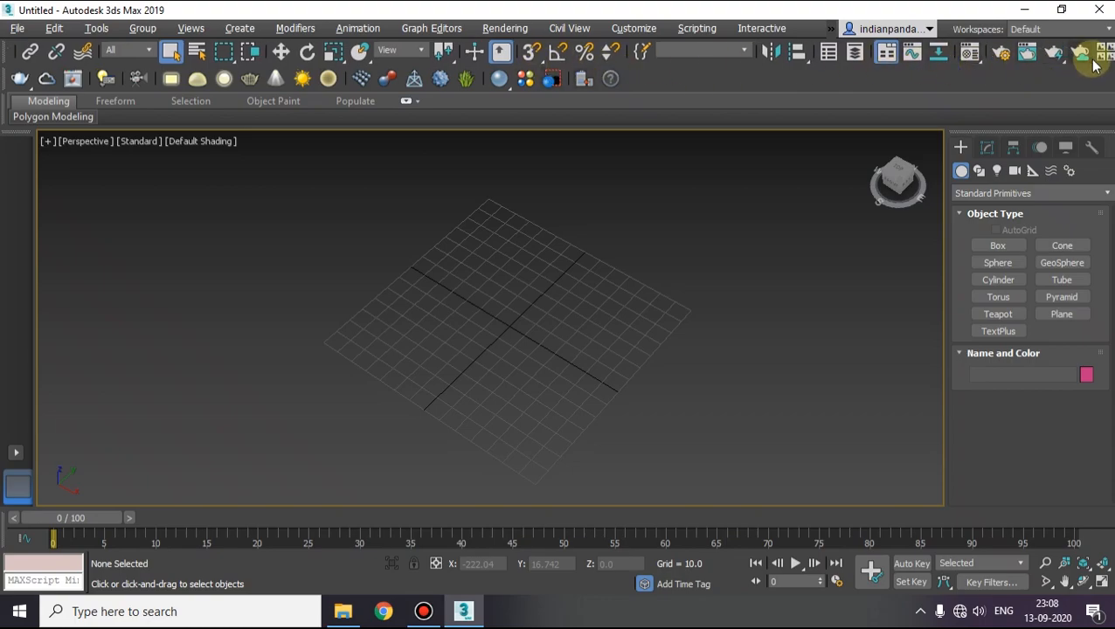
drag(474, 57, 432, 68)
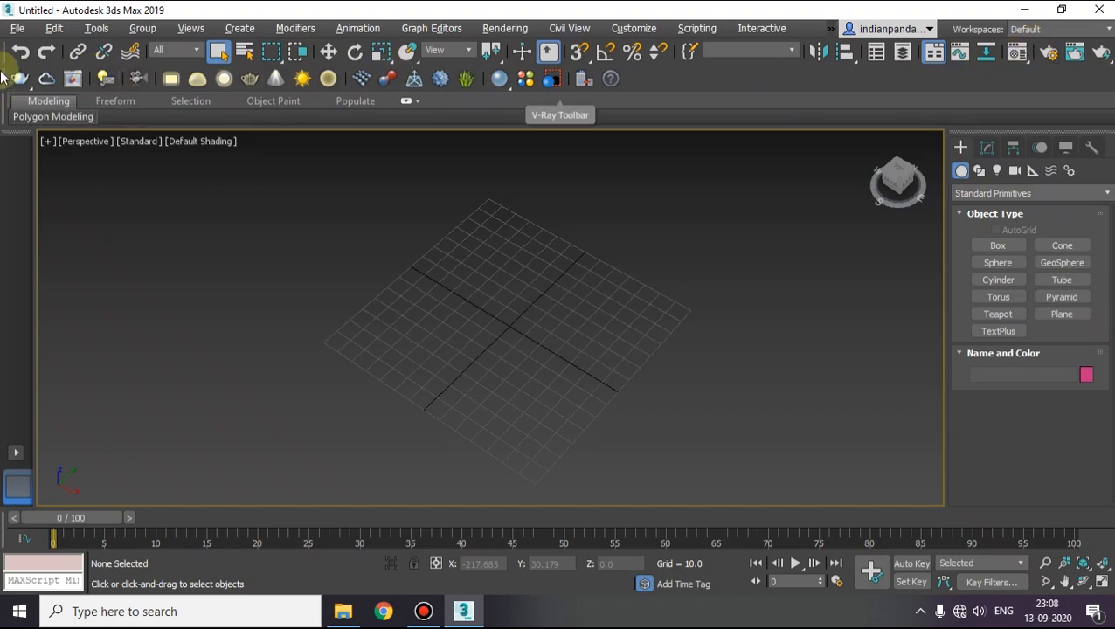
Step: Undock the V-Ray toolbar so it floats over the viewport, and dock it back beneath the main toolbar
drag(5, 77, 116, 193)
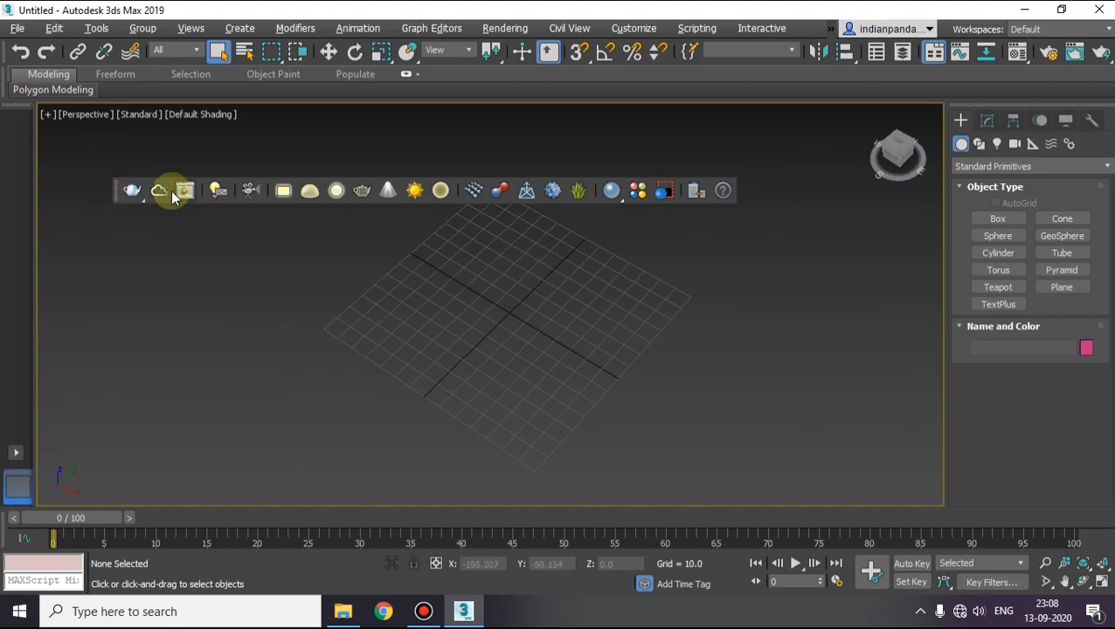
drag(115, 192, 12, 69)
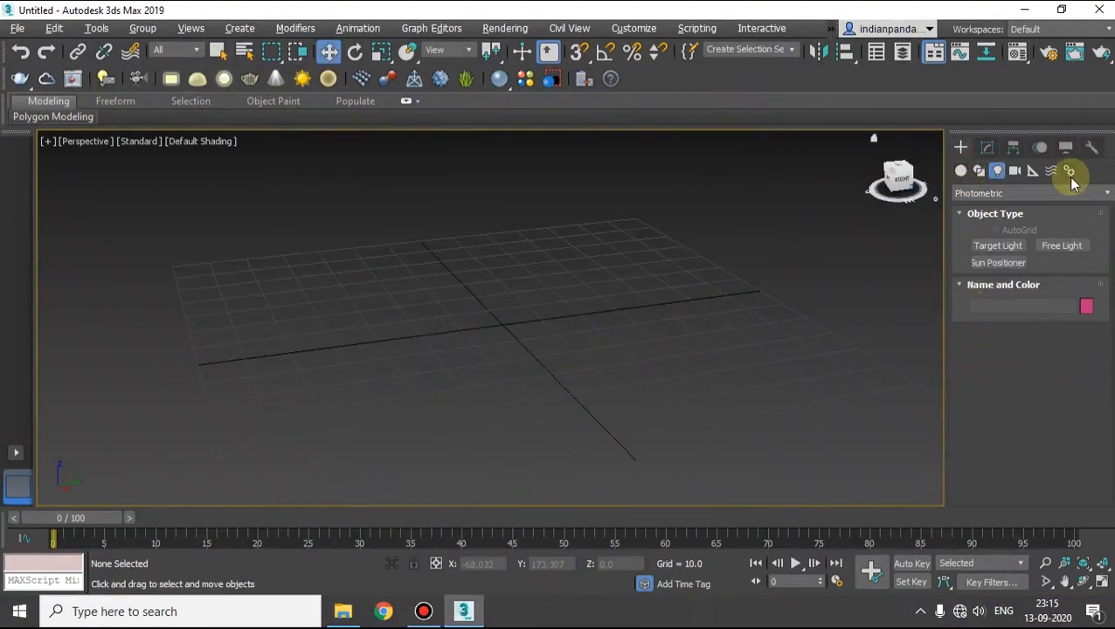
Step: Switch object creation to geometry and review the available object categories, keeping Standard Primitives
click(960, 170)
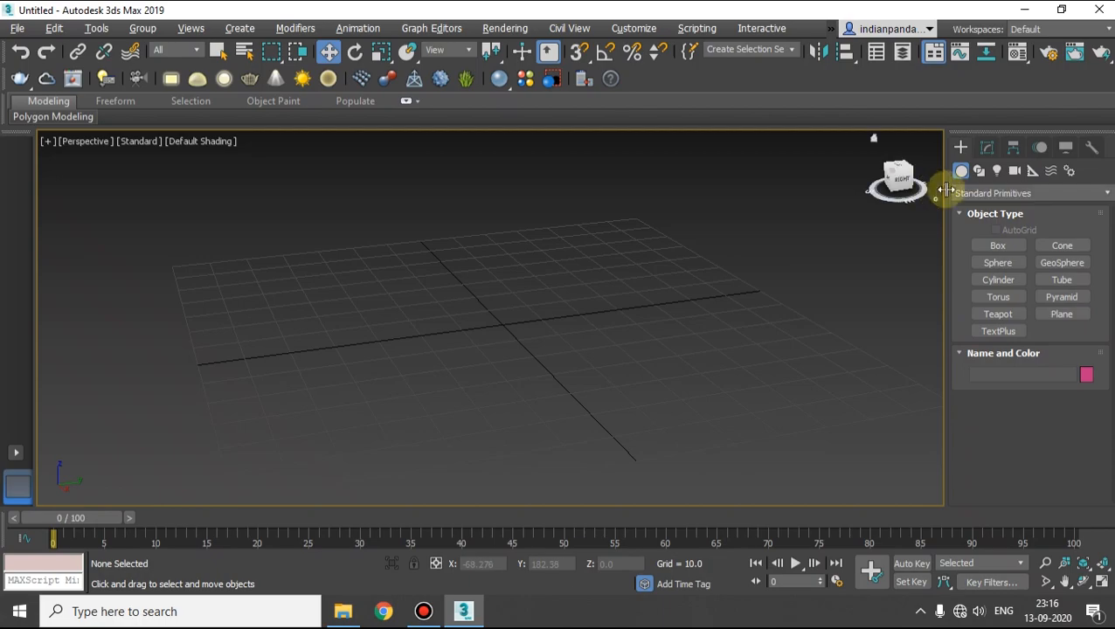
click(985, 194)
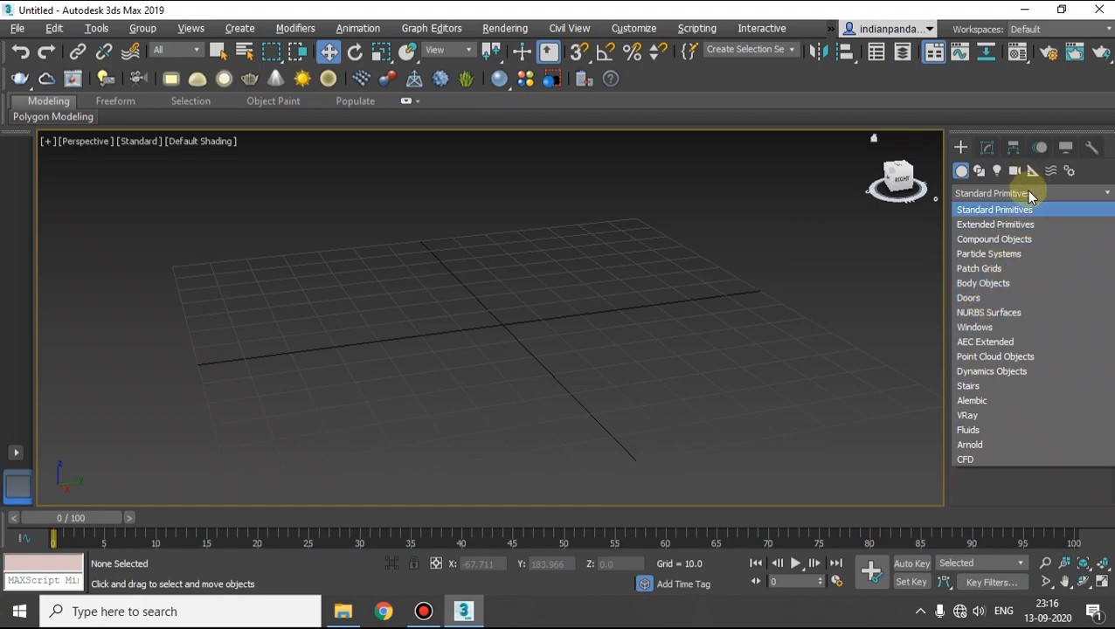
click(1029, 195)
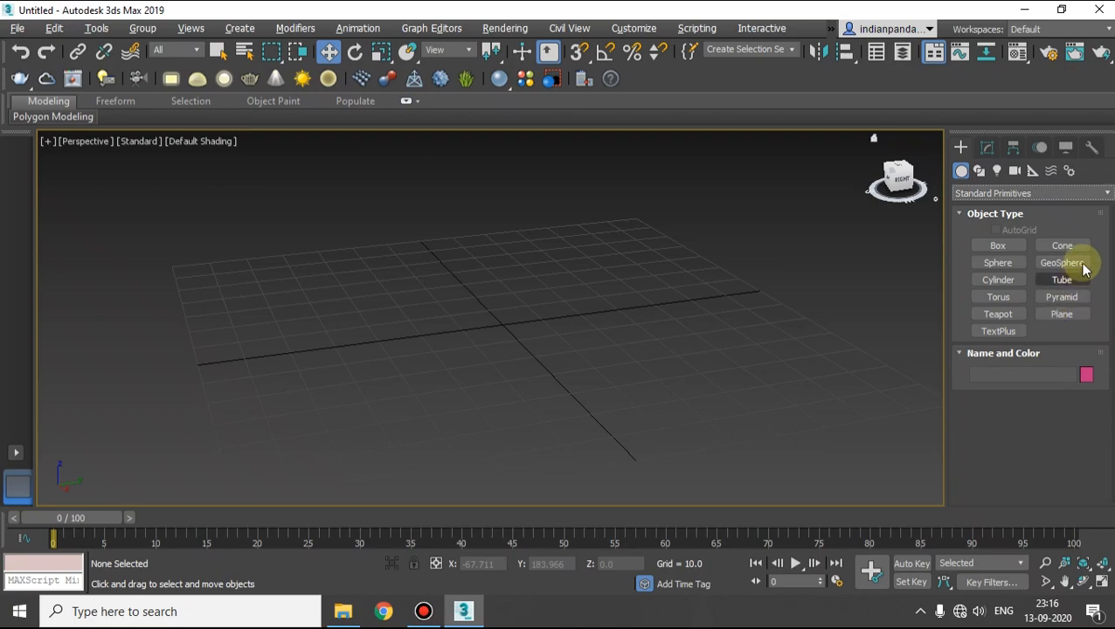
Step: Draw a box about 51 long and 56 wide on the perspective grid and delete it
middle_drag(435, 341, 510, 266)
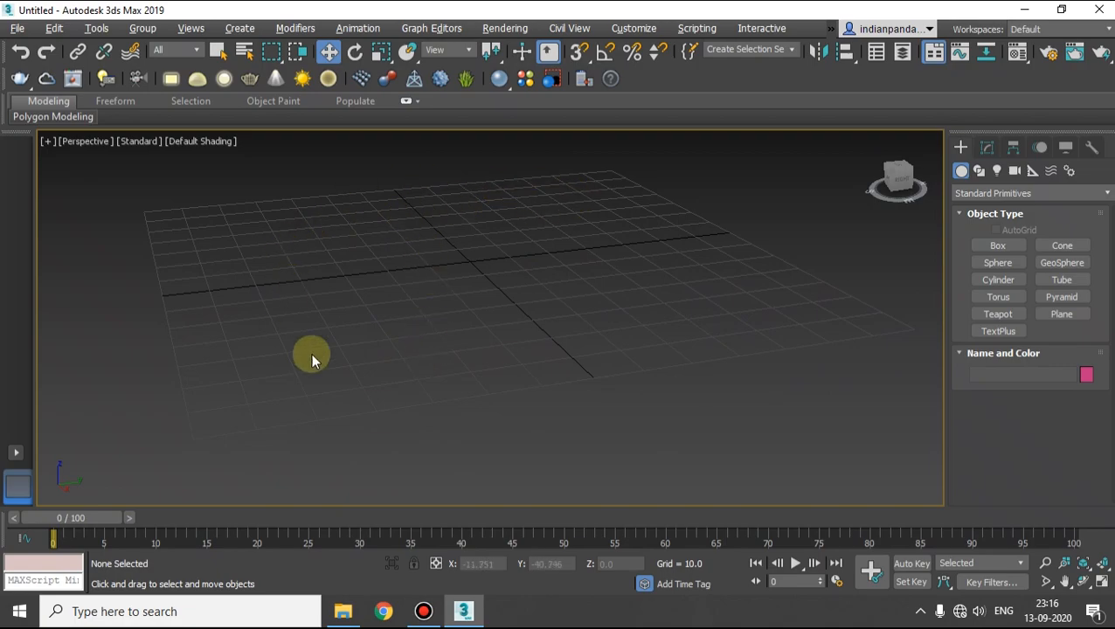
click(998, 246)
drag(540, 301, 259, 234)
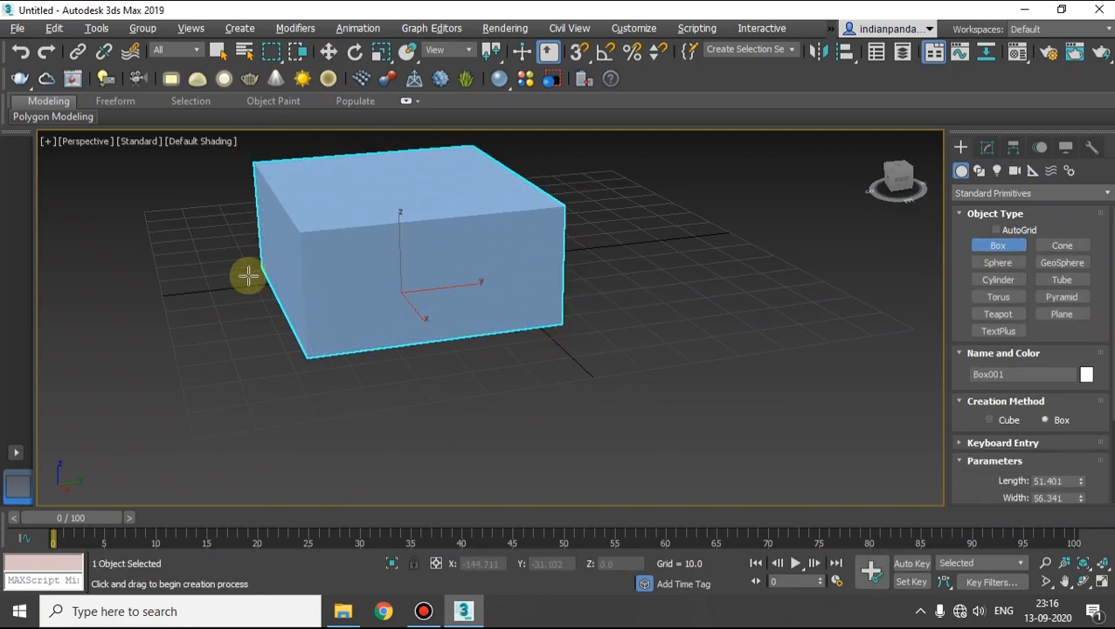
right_click(291, 212)
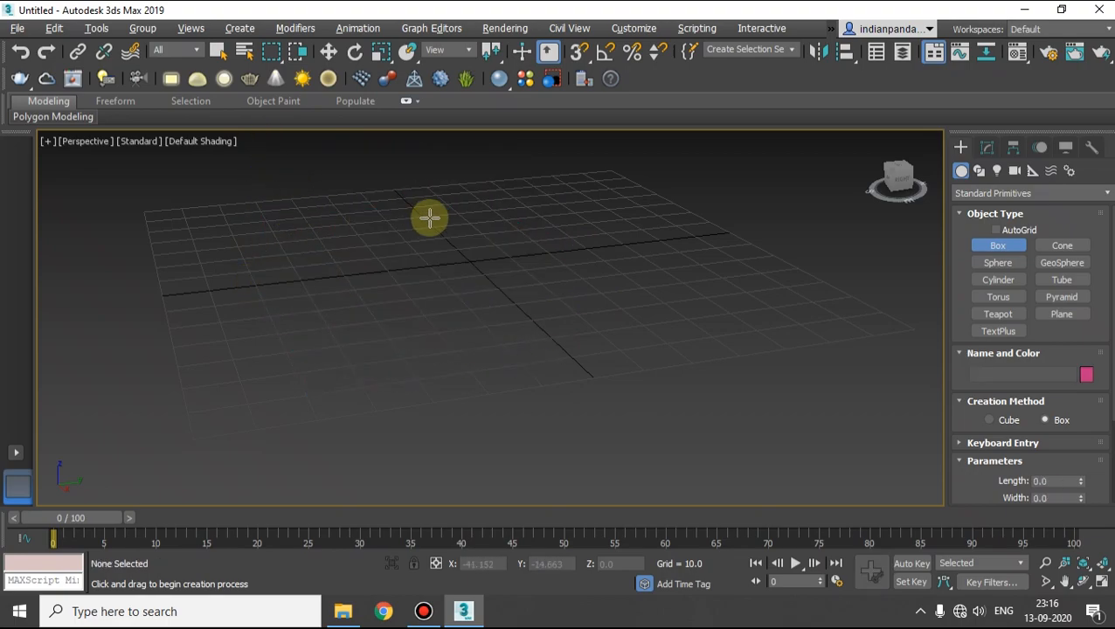
Step: Switch to the four-viewport layout with equal Top, Front, Left and Perspective views
middle_drag(427, 251, 475, 280)
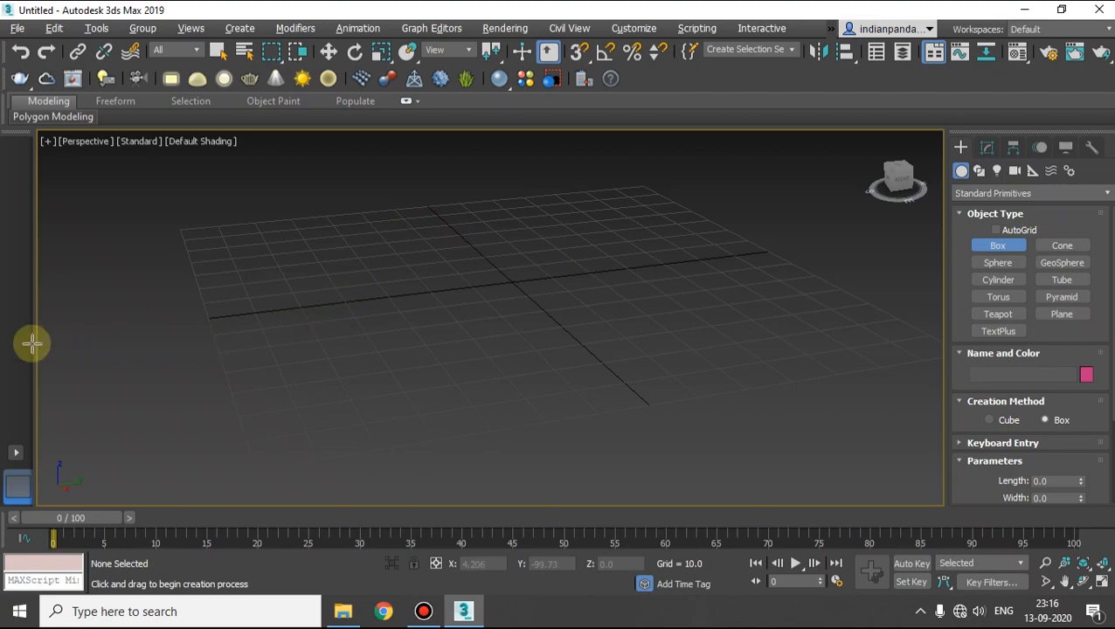
click(15, 455)
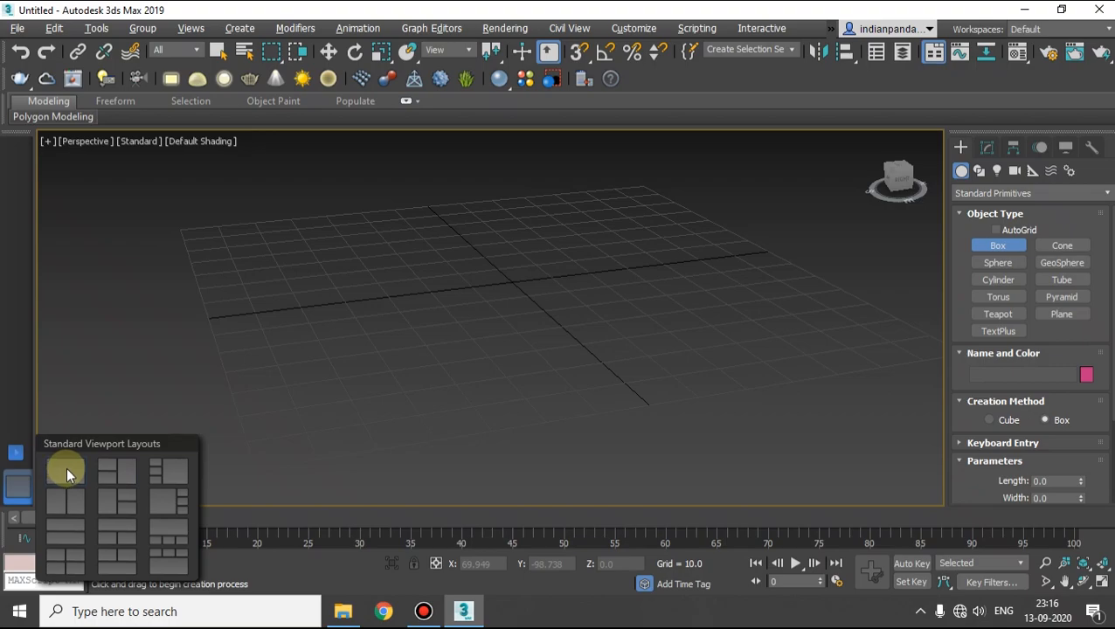
click(66, 565)
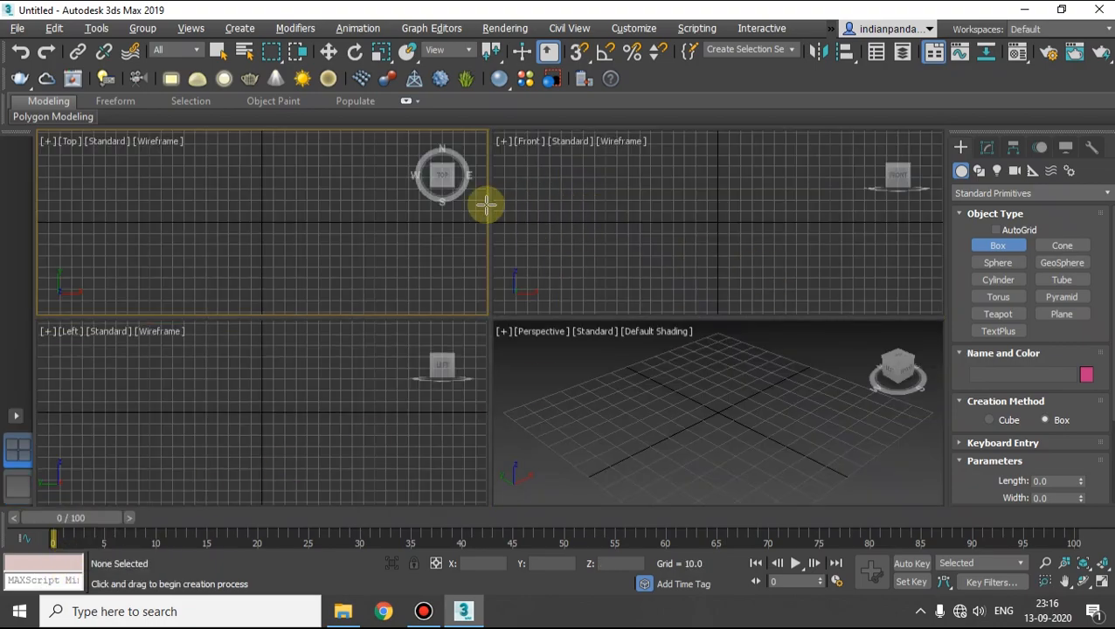
Step: Draw a box about 87 long and 53 wide in the Perspective viewport and delete it
drag(773, 446, 712, 352)
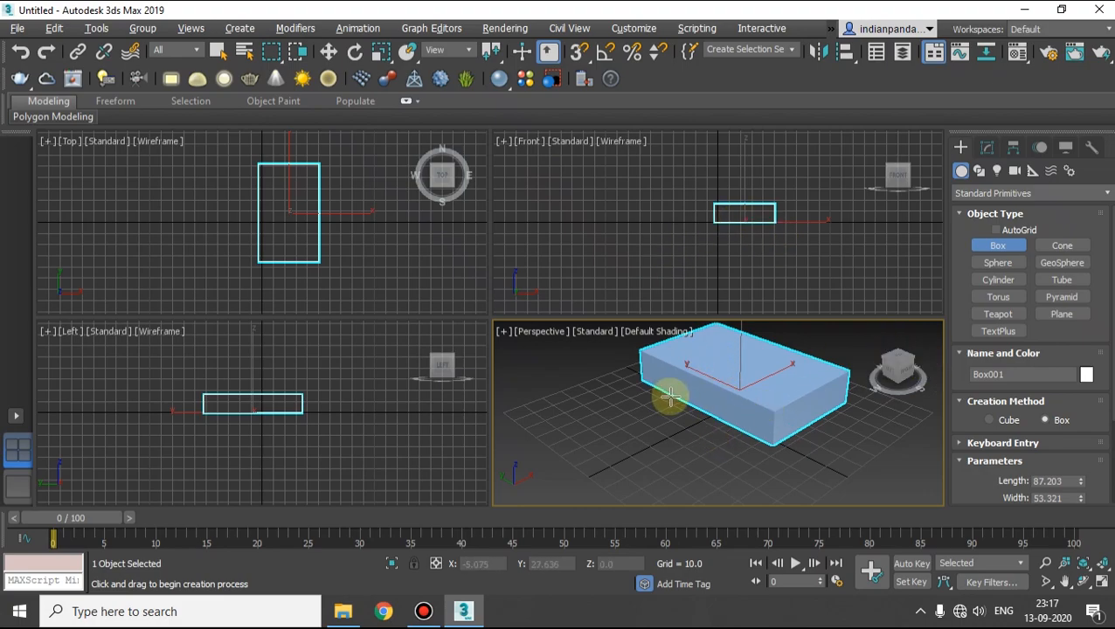
key(Delete)
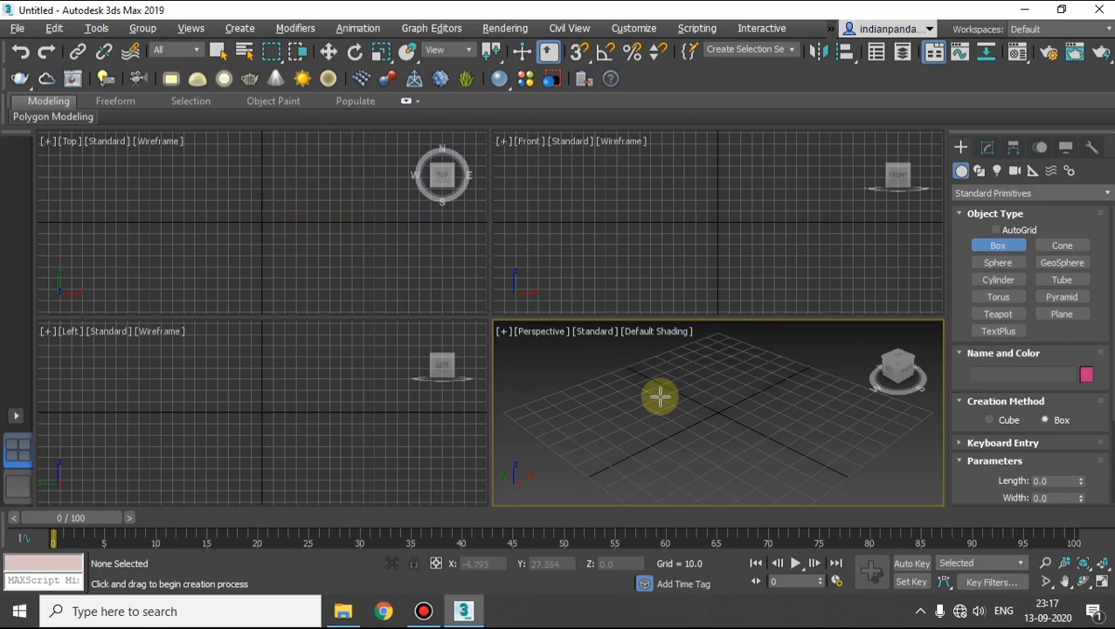
Step: Add a viewport layout with one large view above three small ones, and remove that added layout
click(13, 419)
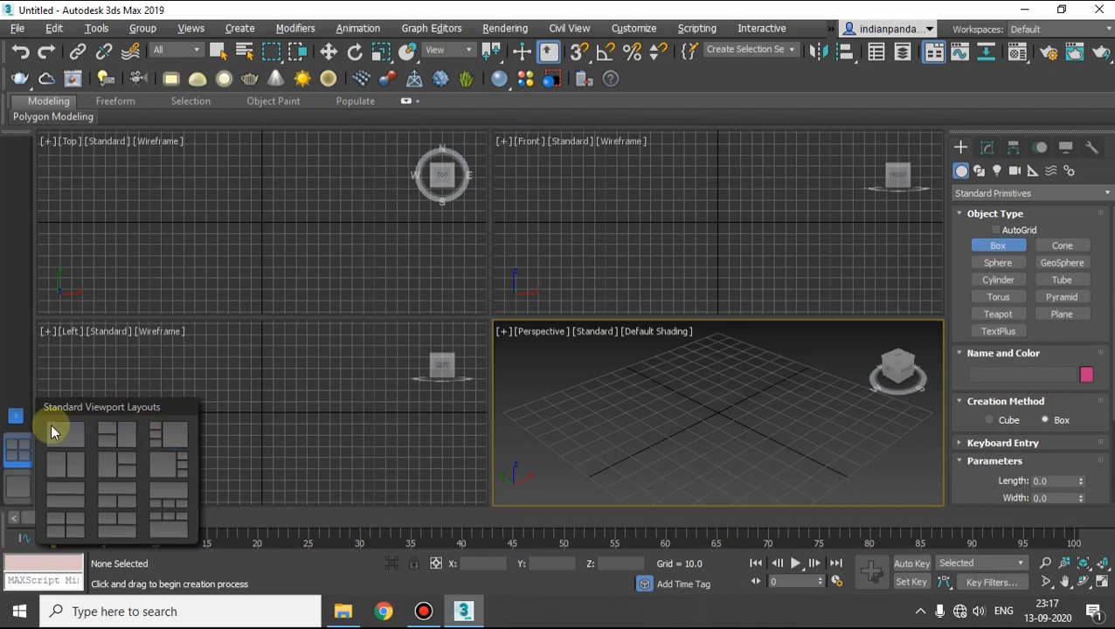
click(169, 472)
click(166, 494)
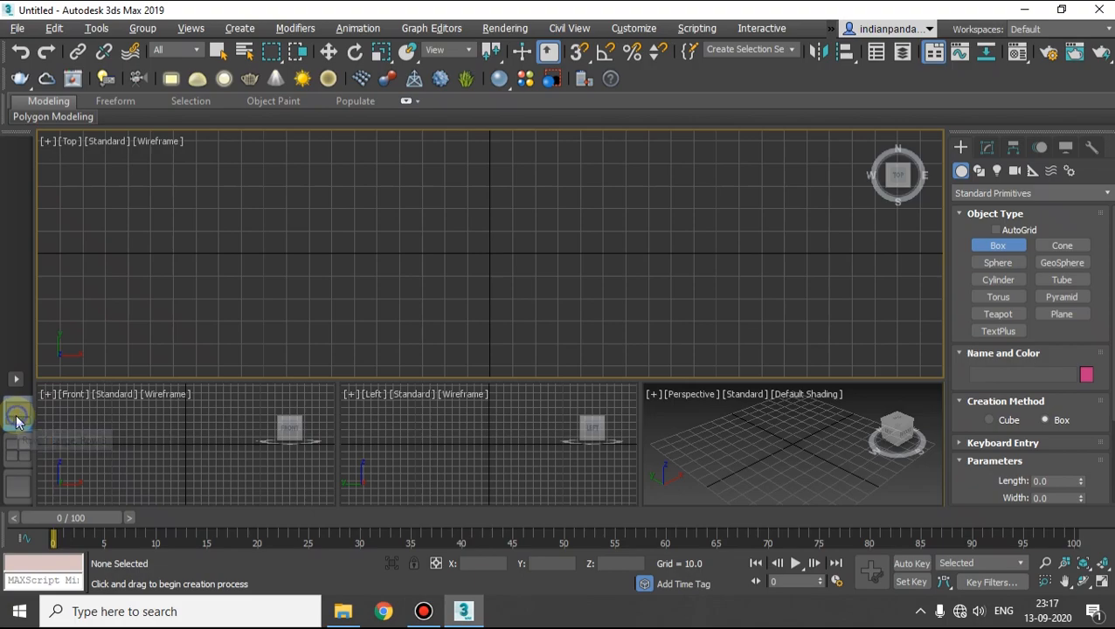
right_click(17, 413)
click(65, 449)
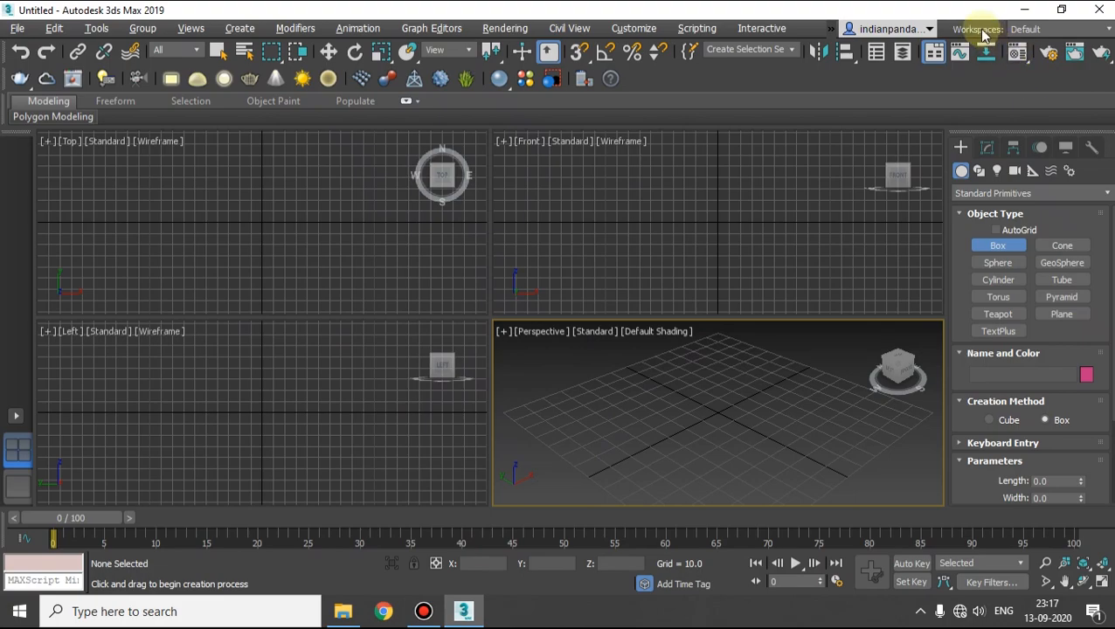
Step: Try the Alt Menu and Toolbar and Design Standard workspaces, and return to the Default workspace
click(1032, 35)
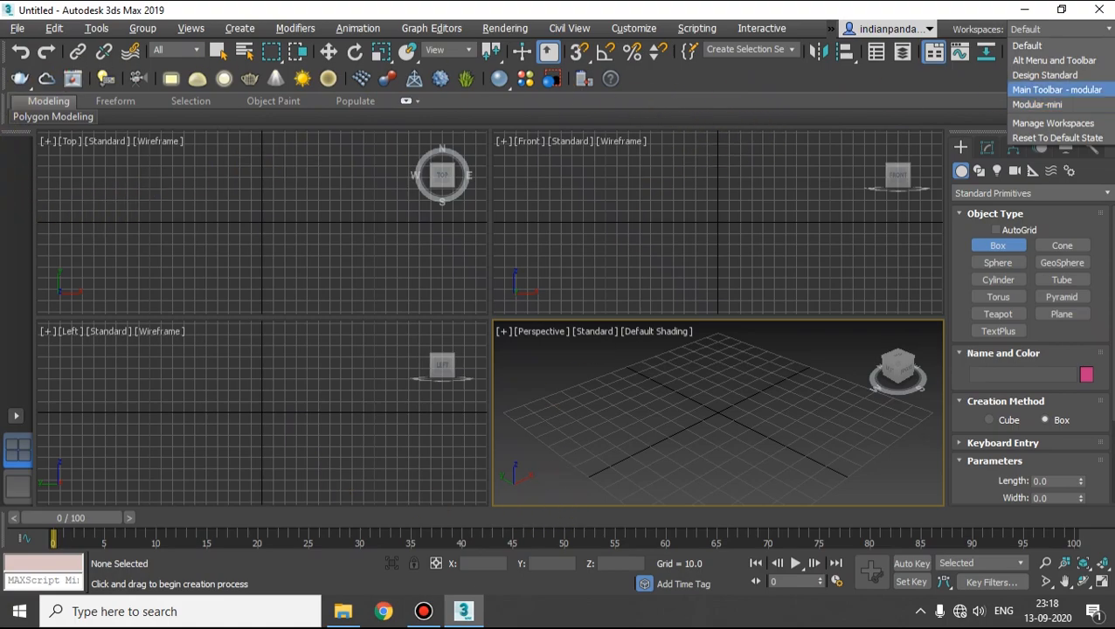
click(1041, 61)
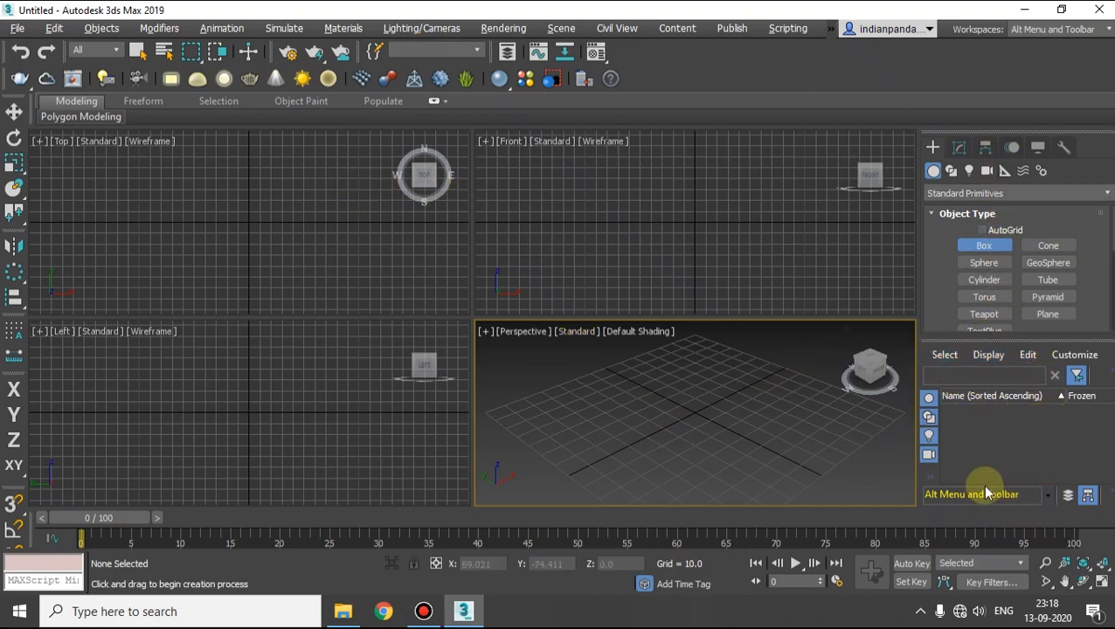
click(1059, 29)
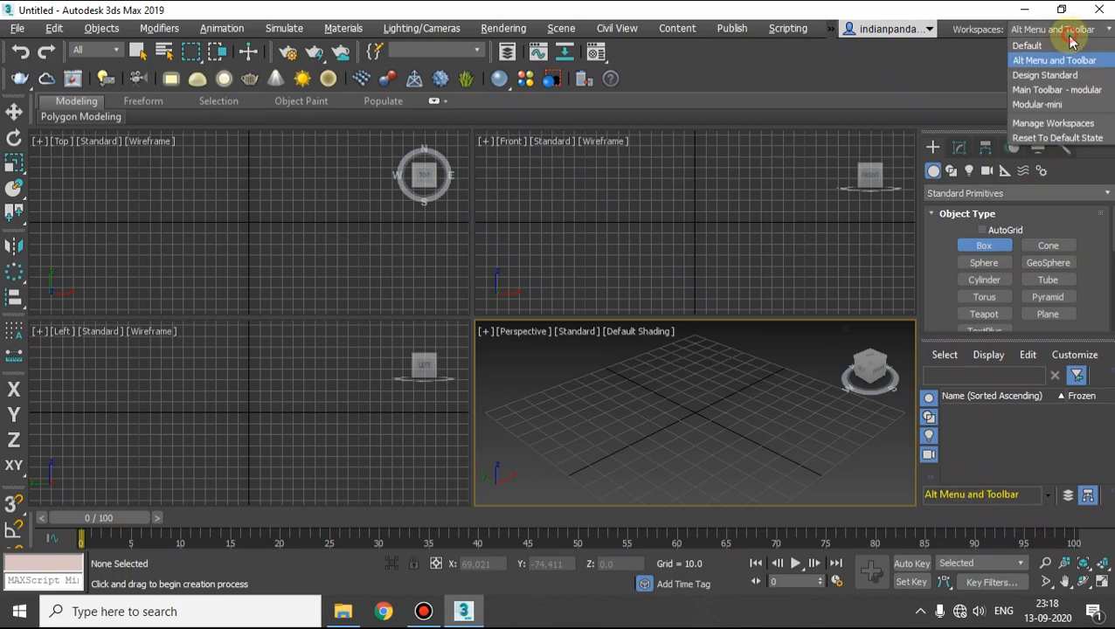
click(1034, 77)
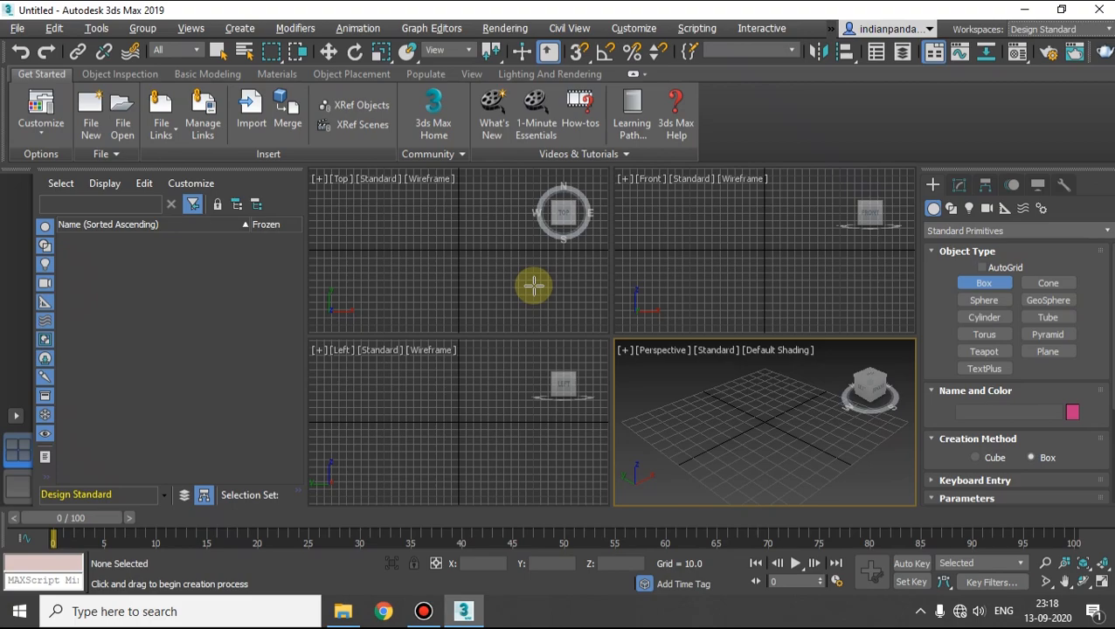
click(1044, 29)
click(1039, 46)
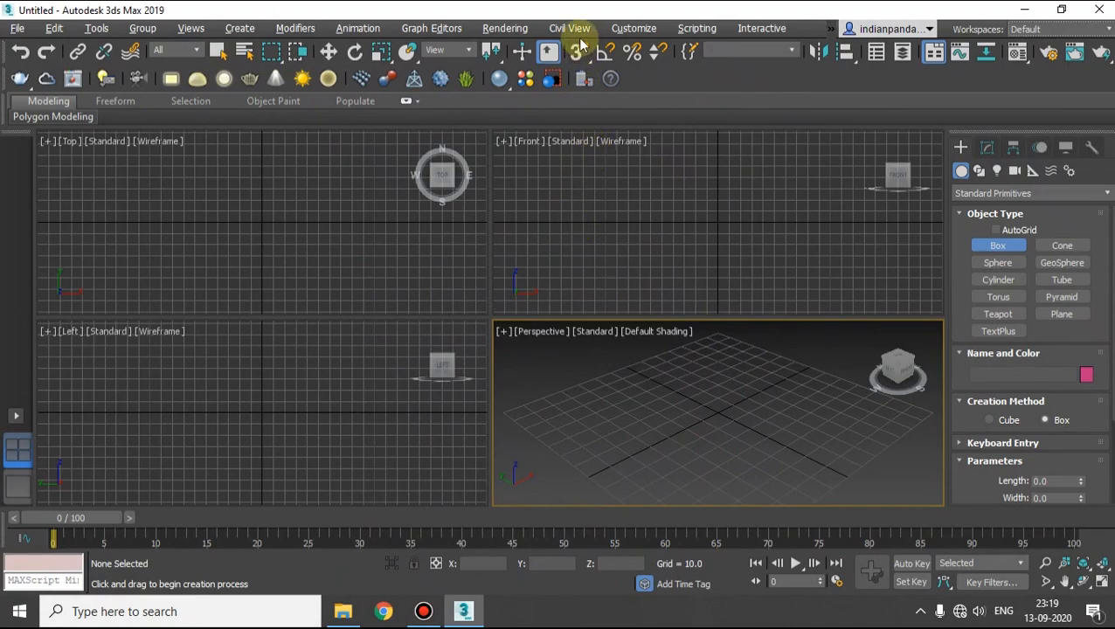
Step: Open the Custom UI and Defaults Switcher and compare the descriptions of the DefaultUI, ame-light and ame-dark UI schemes
click(631, 28)
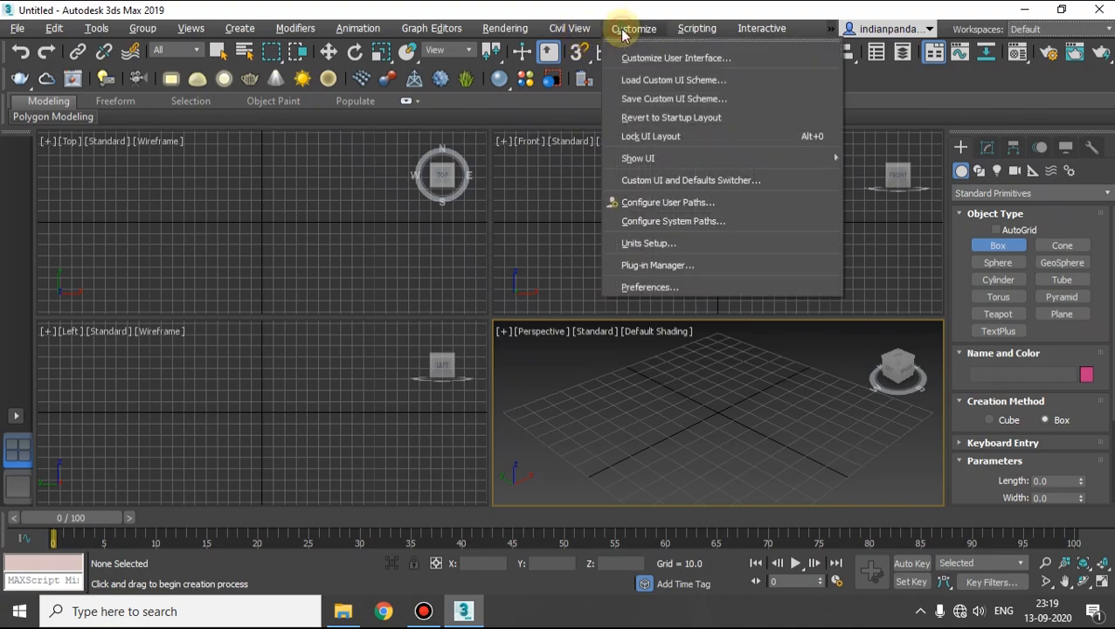
mouse_move(623, 158)
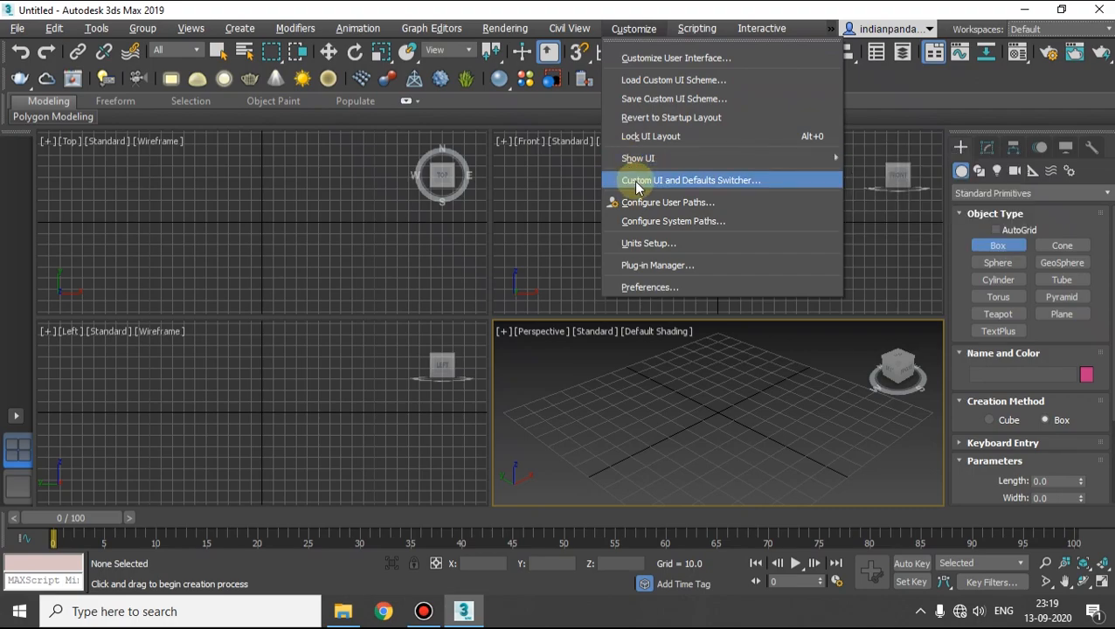
click(635, 181)
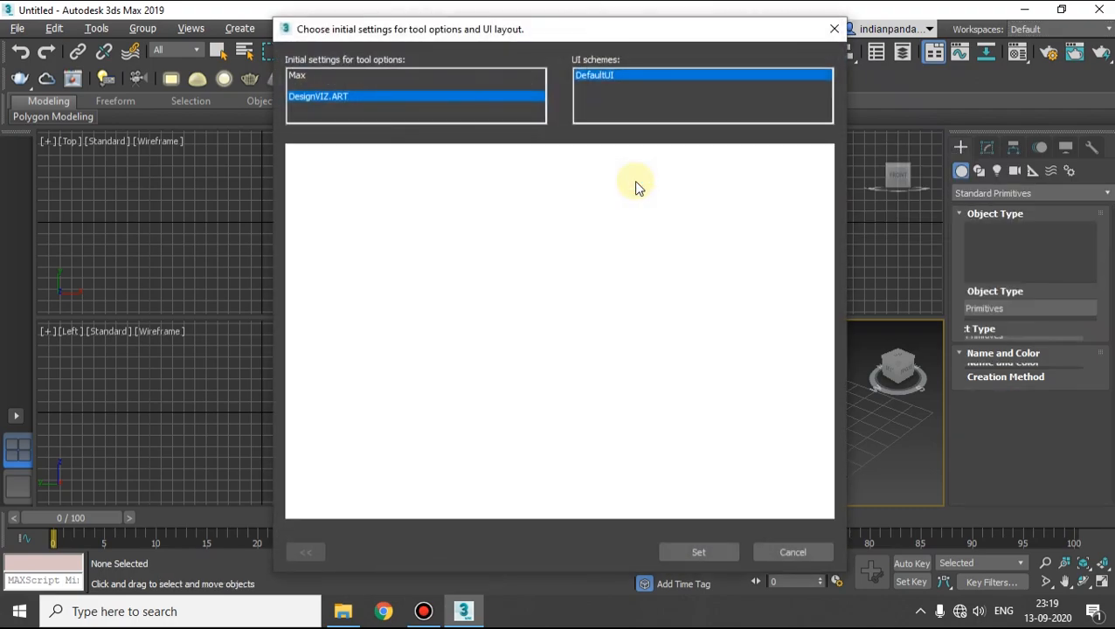
drag(561, 34, 686, 48)
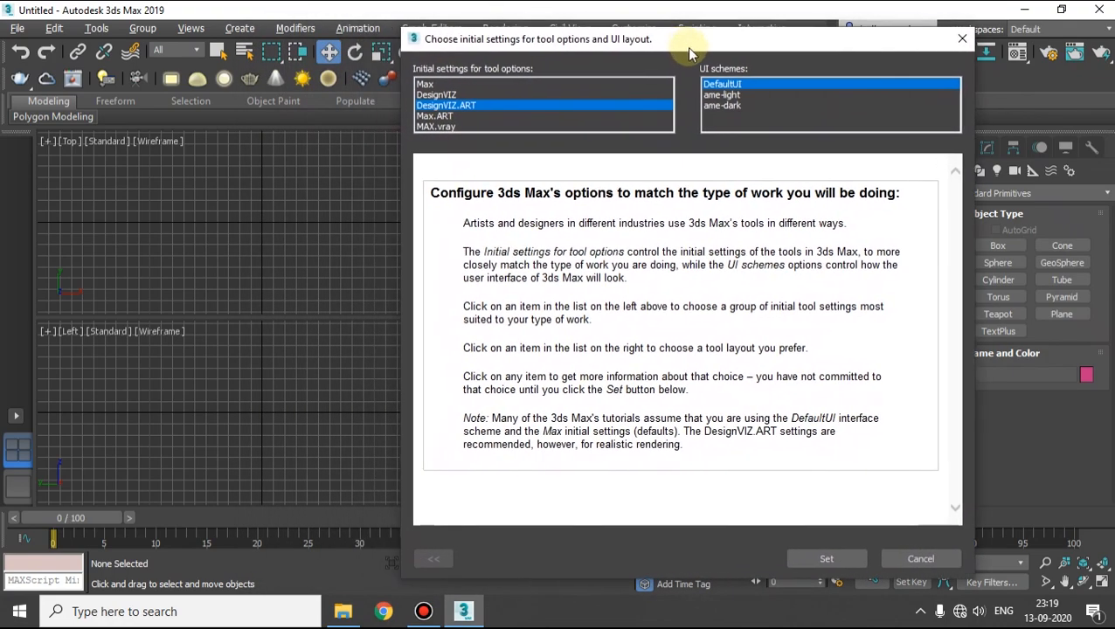
click(716, 96)
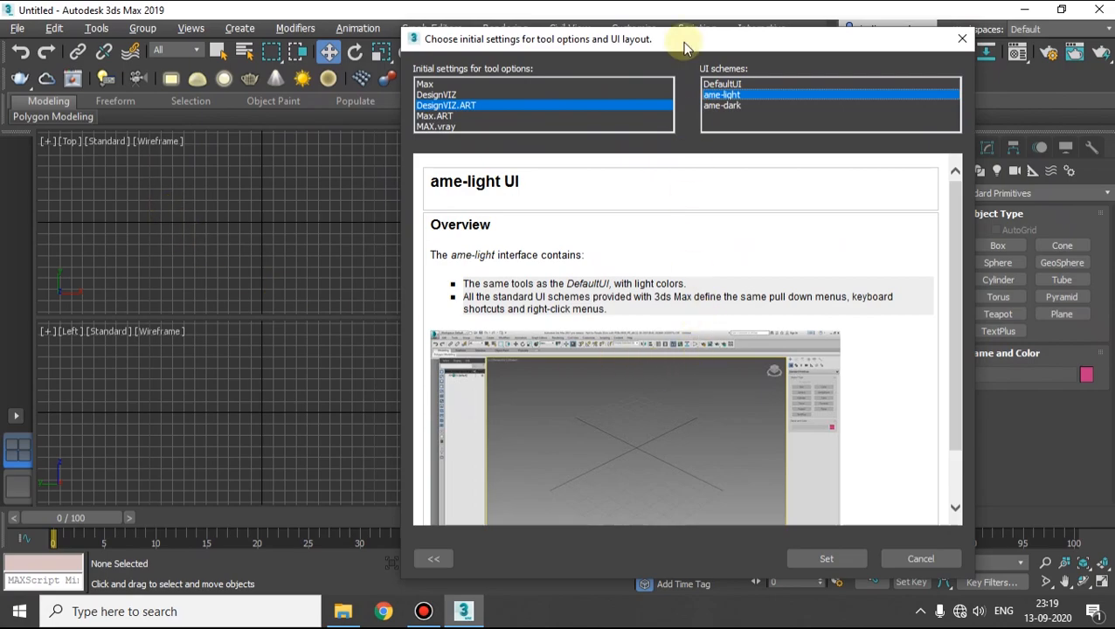
drag(670, 41, 645, 16)
scroll(663, 319, down, 2)
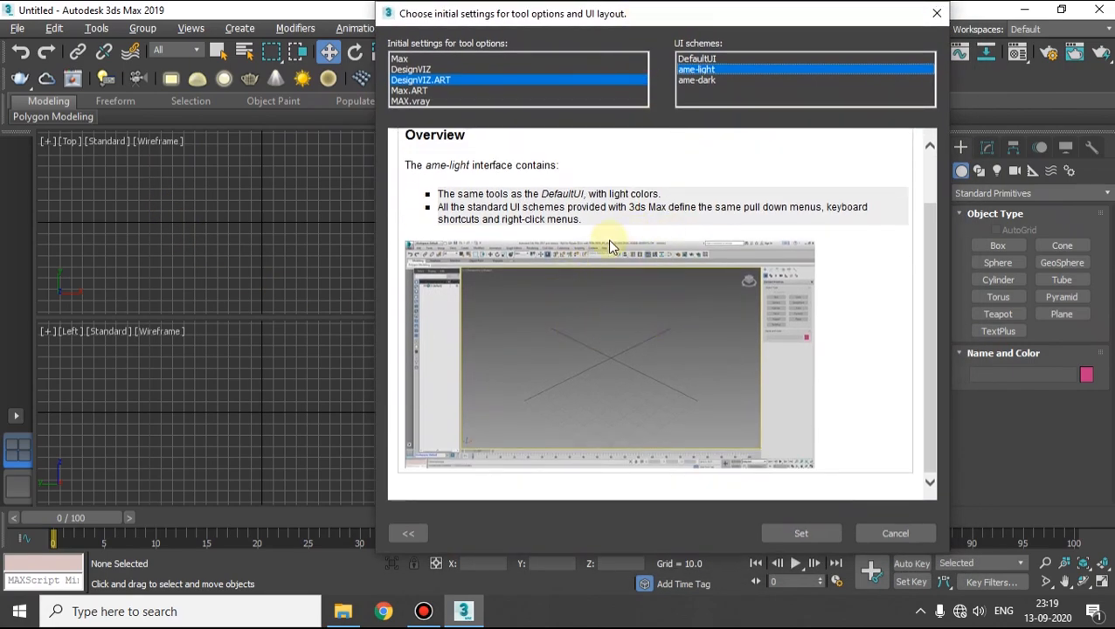
click(696, 58)
scroll(606, 305, down, 2)
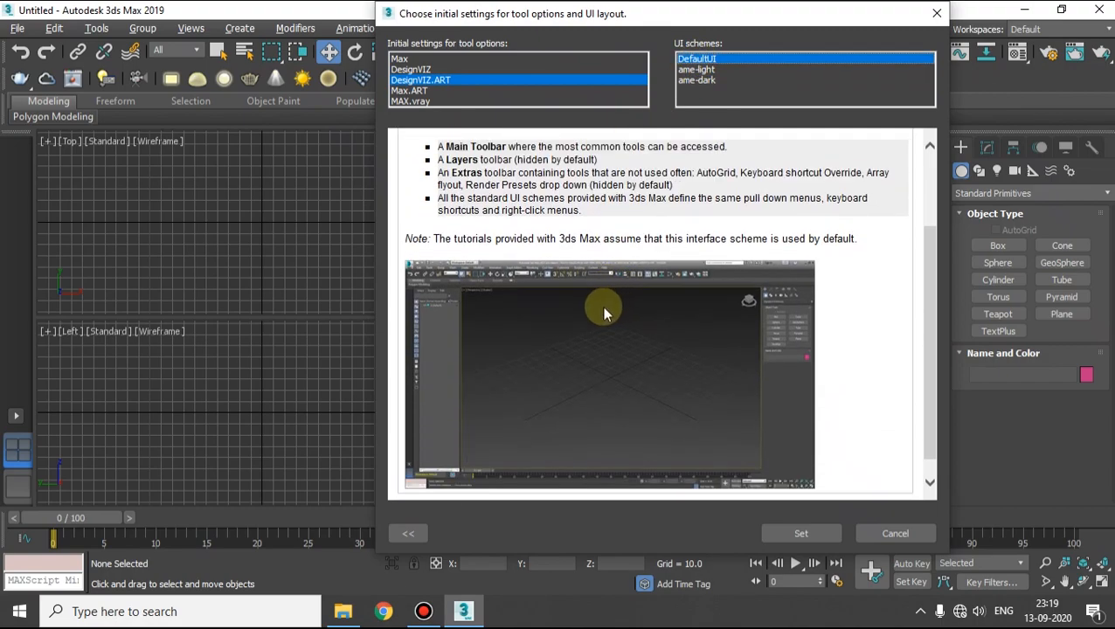
click(696, 69)
scroll(611, 284, down, 2)
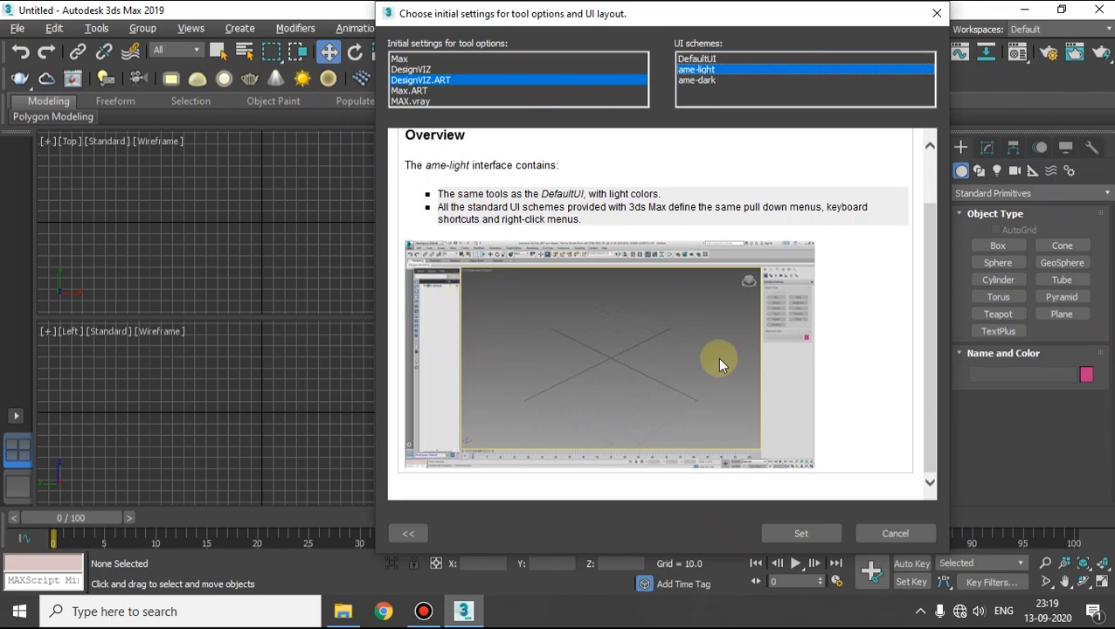
click(696, 80)
scroll(530, 378, down, 1)
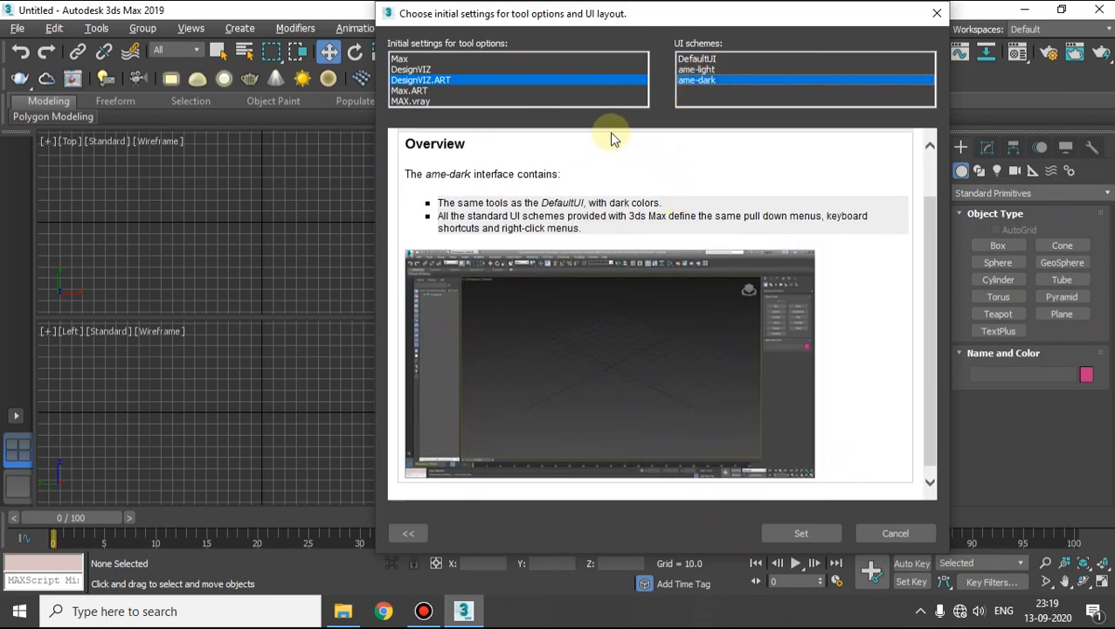
Step: Review the initial tool option settings Max, DesignVIZ, DesignVIZ.ART and Max.ART in the switcher
drag(570, 24, 648, 30)
click(514, 67)
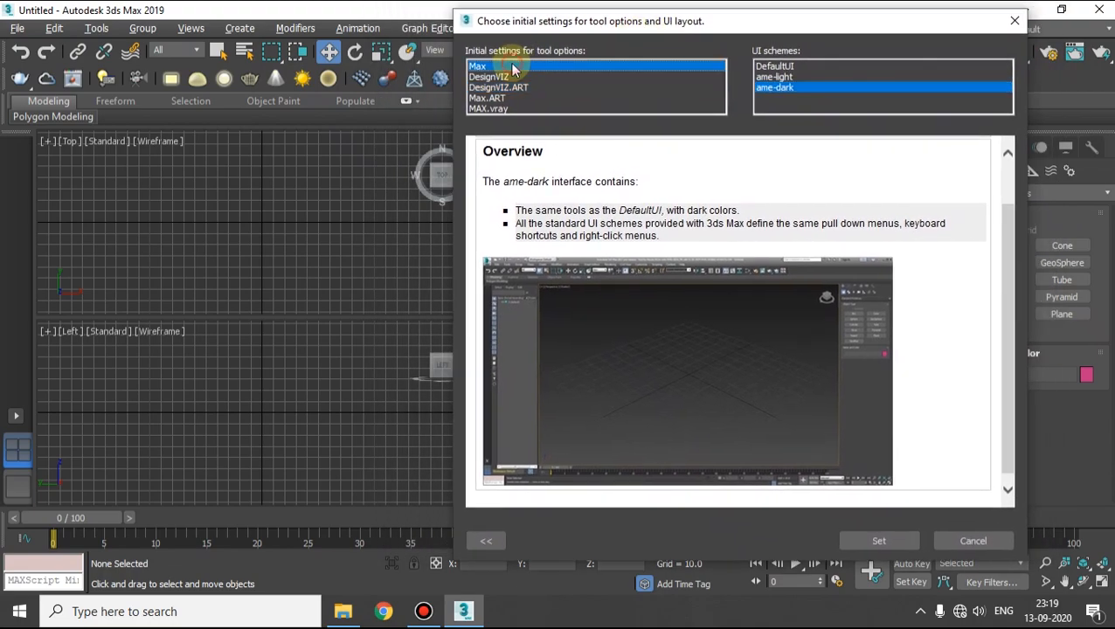
scroll(702, 304, down, 8)
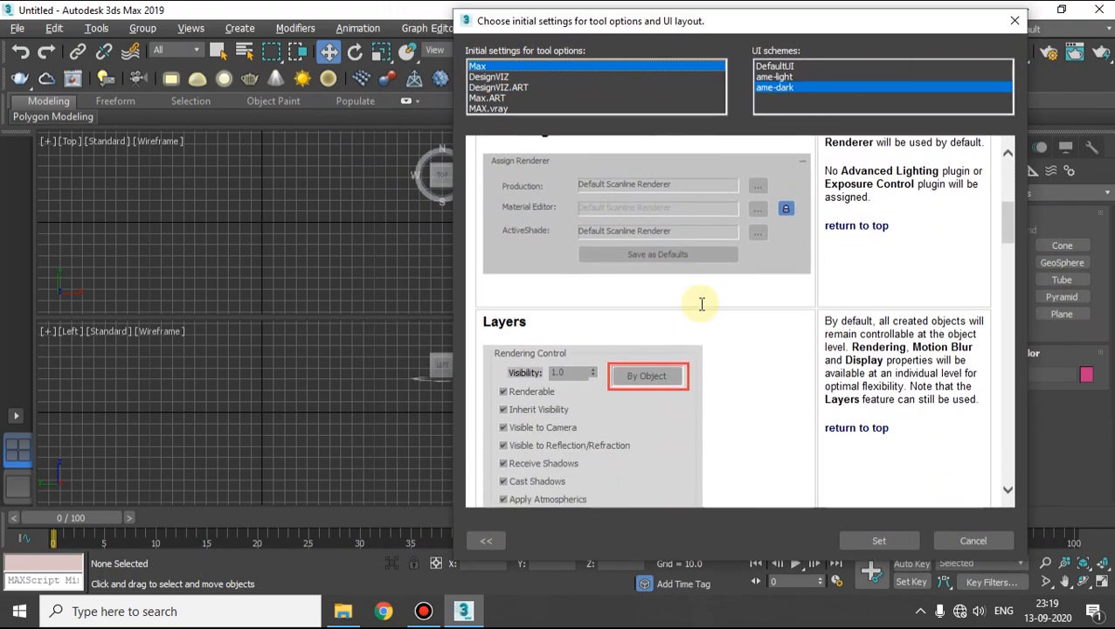
scroll(702, 304, down, 1)
click(500, 86)
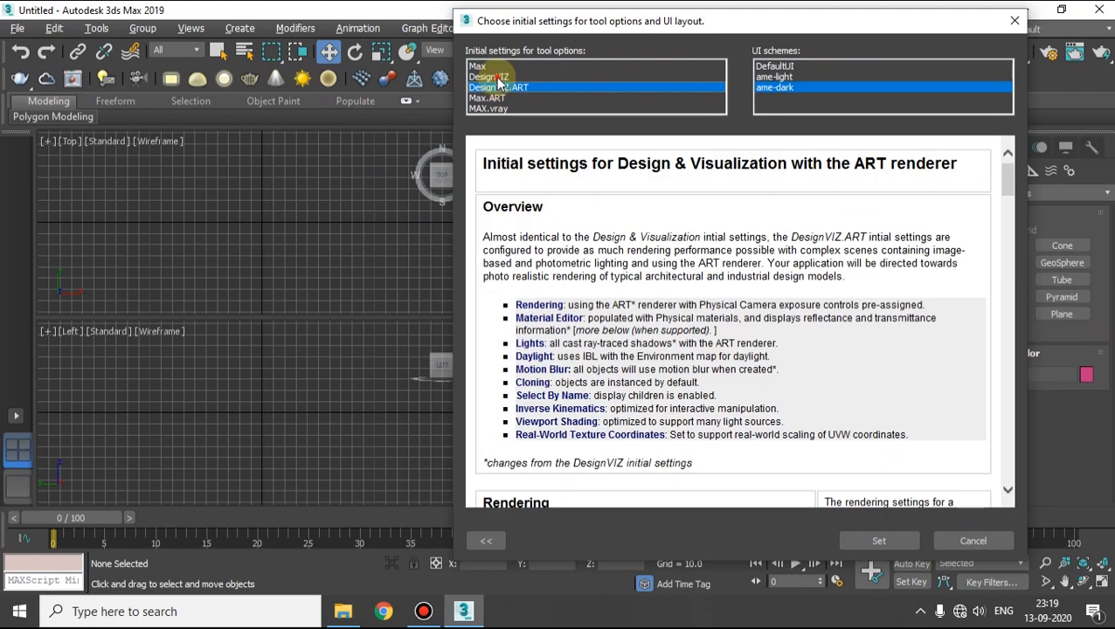
click(497, 77)
scroll(695, 365, down, 5)
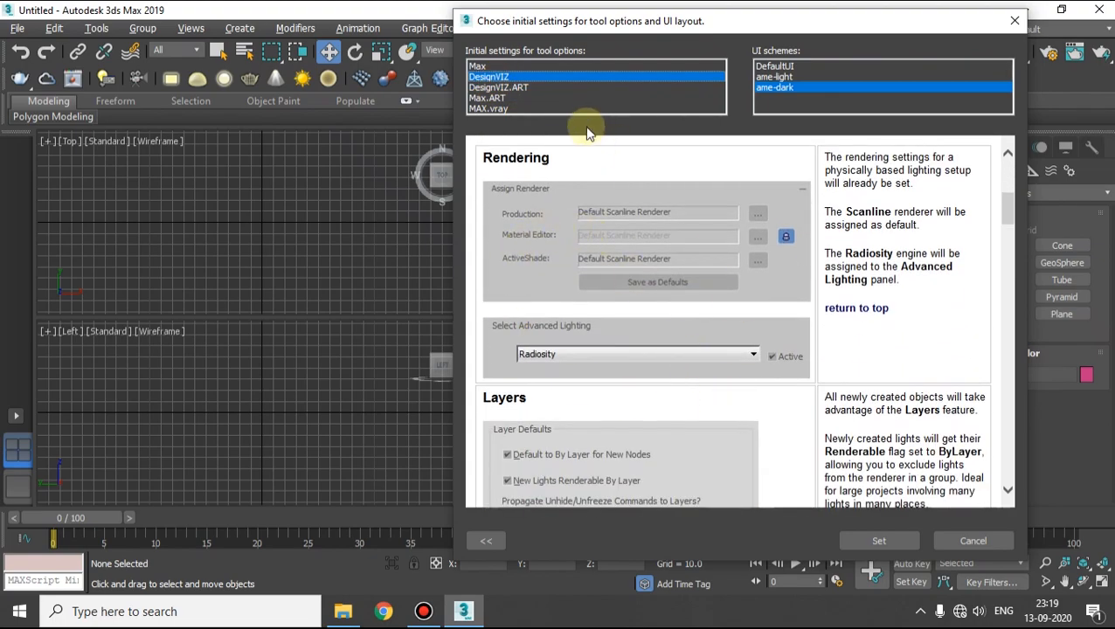
click(503, 89)
click(499, 98)
Step: Apply the MAX.vray initial settings with the DefaultUI scheme, and restart 3ds Max
click(496, 110)
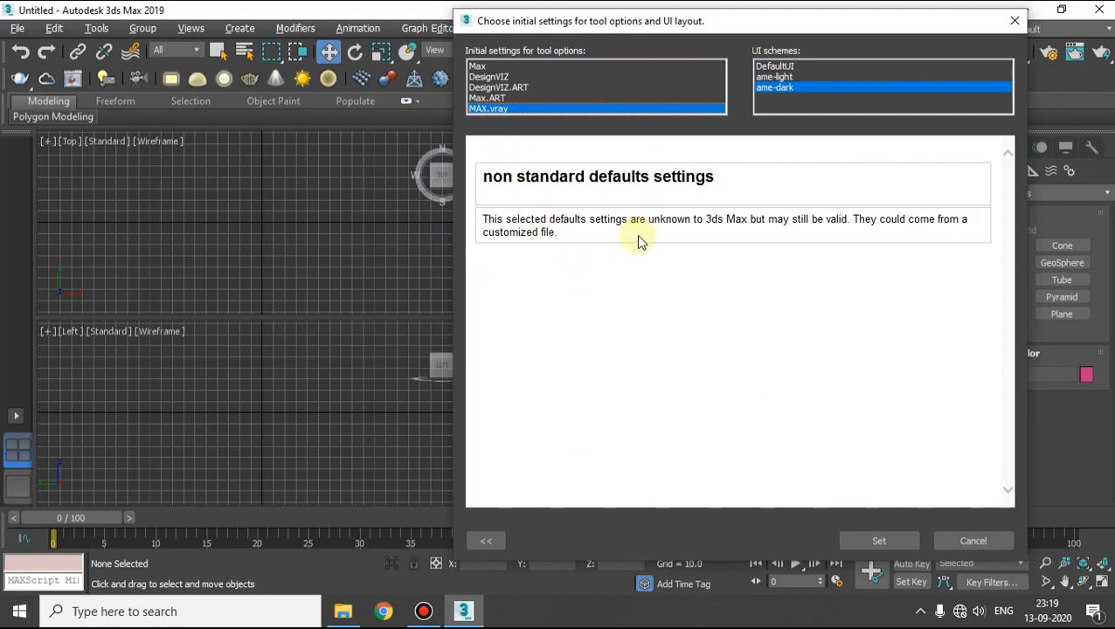
click(773, 78)
click(774, 66)
drag(807, 21, 705, 17)
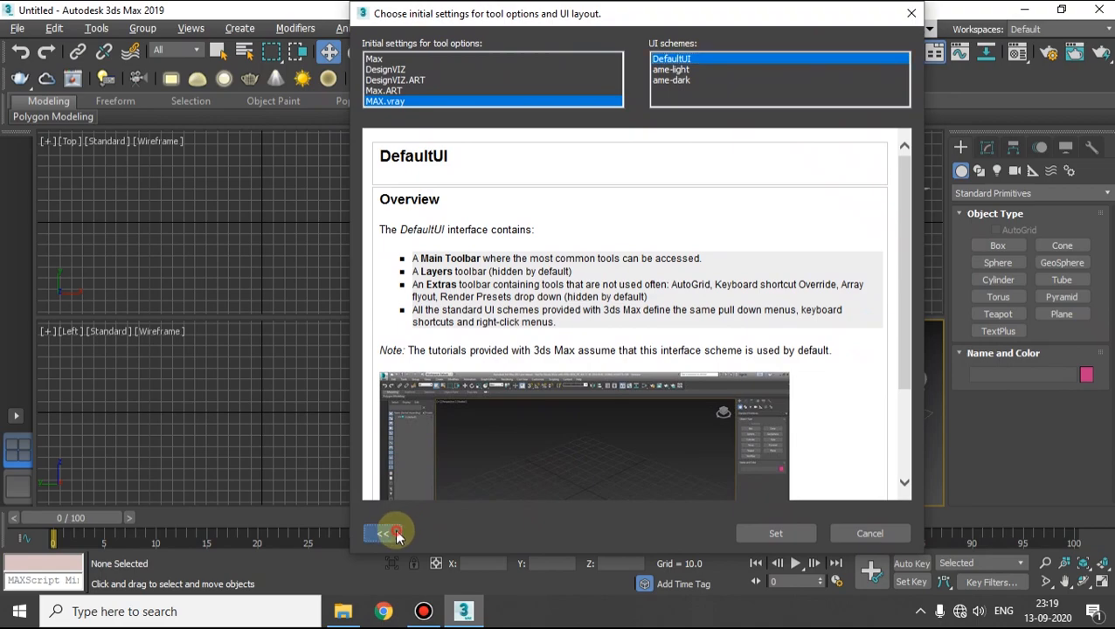
click(395, 533)
click(776, 533)
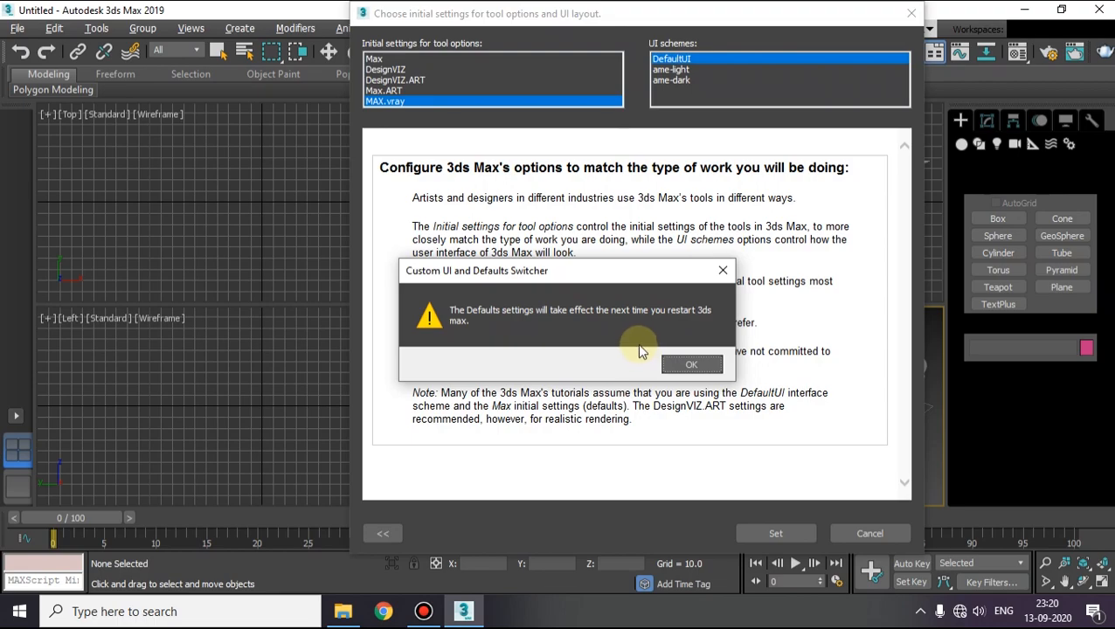
click(677, 367)
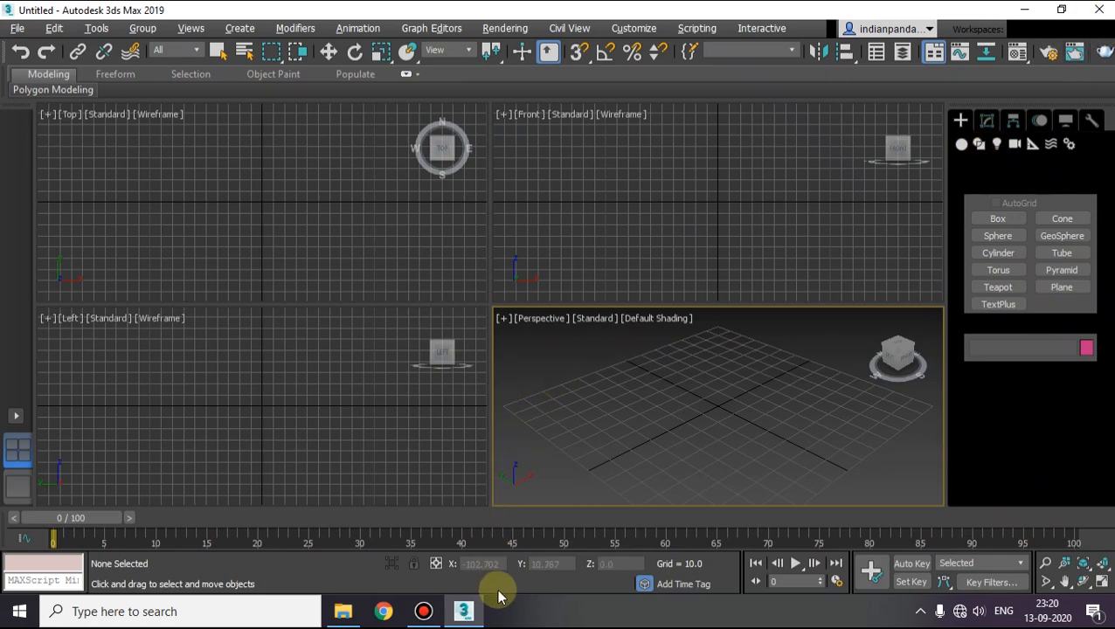
click(1098, 10)
click(559, 330)
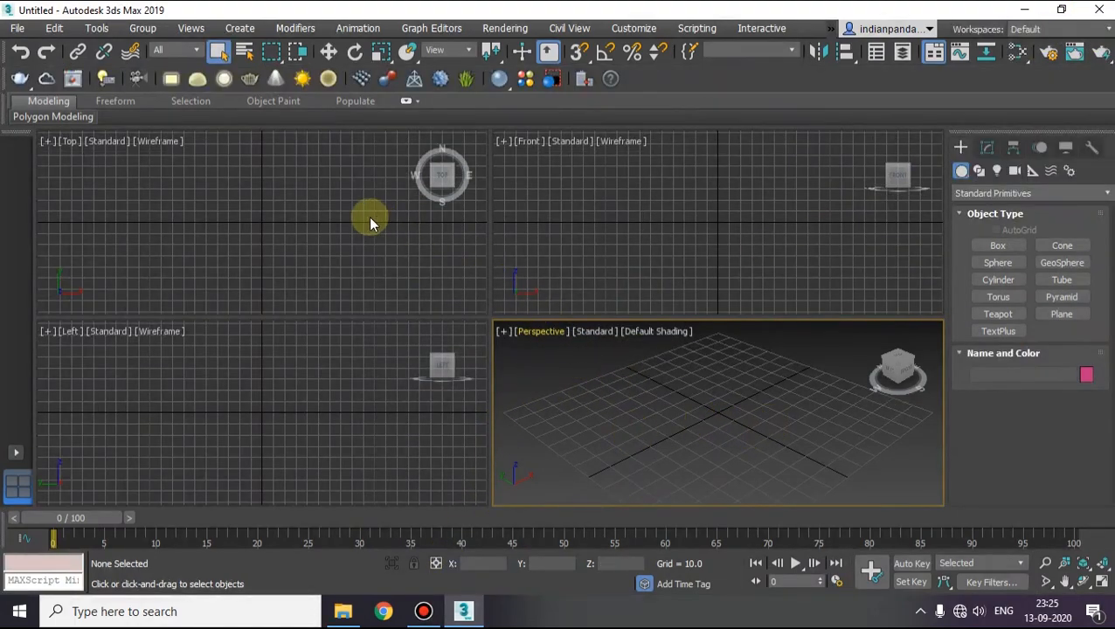
Step: Look through the Freeform, Selection and Object Paint sections of the ribbon and return to Modeling
click(110, 104)
click(203, 102)
click(265, 102)
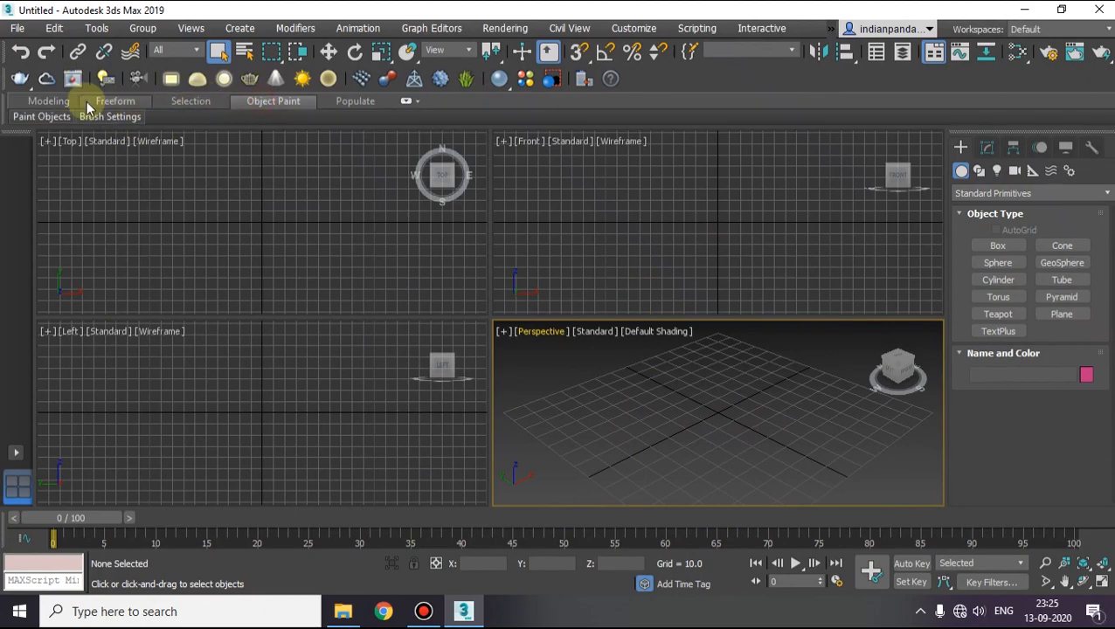
click(45, 102)
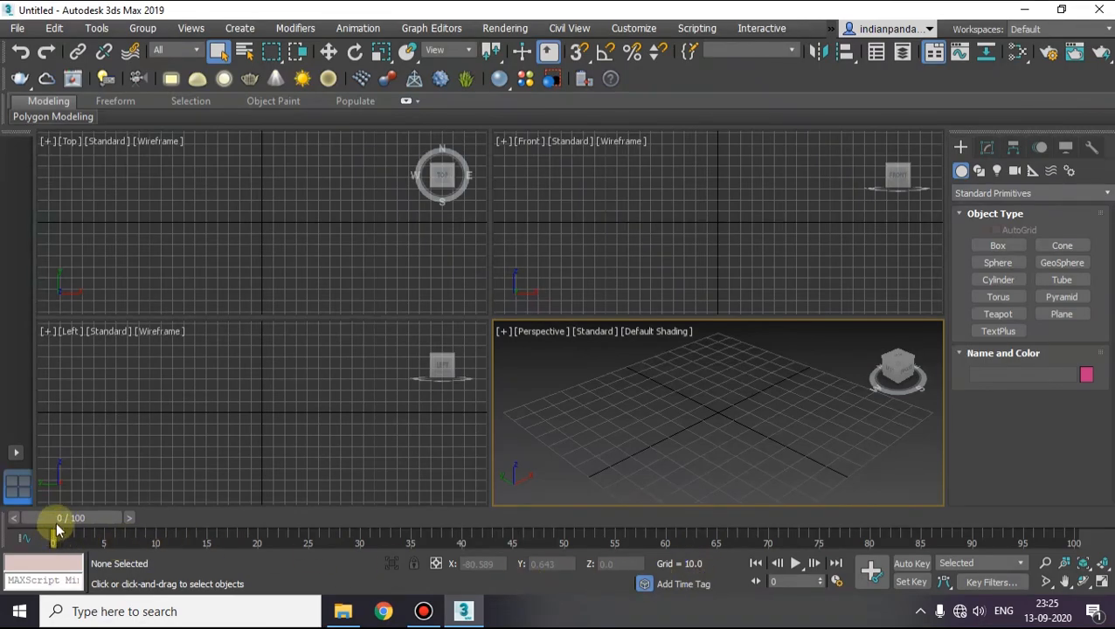
drag(70, 525, 18, 525)
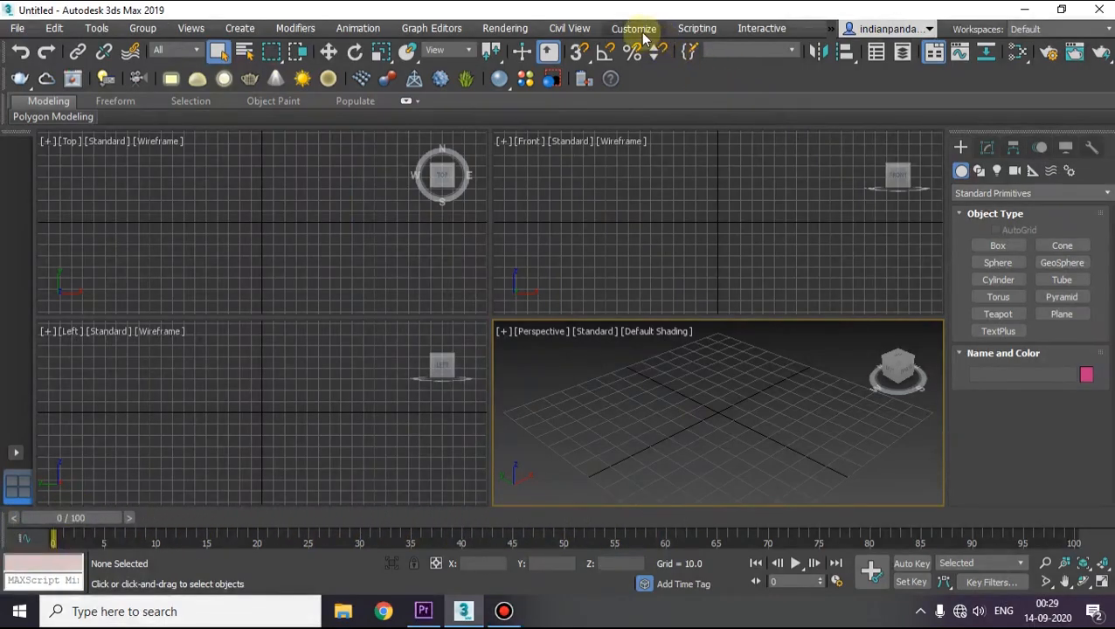
Step: In the preferences, set the scene undo levels to 50 and enable converting local file paths to relative
click(635, 32)
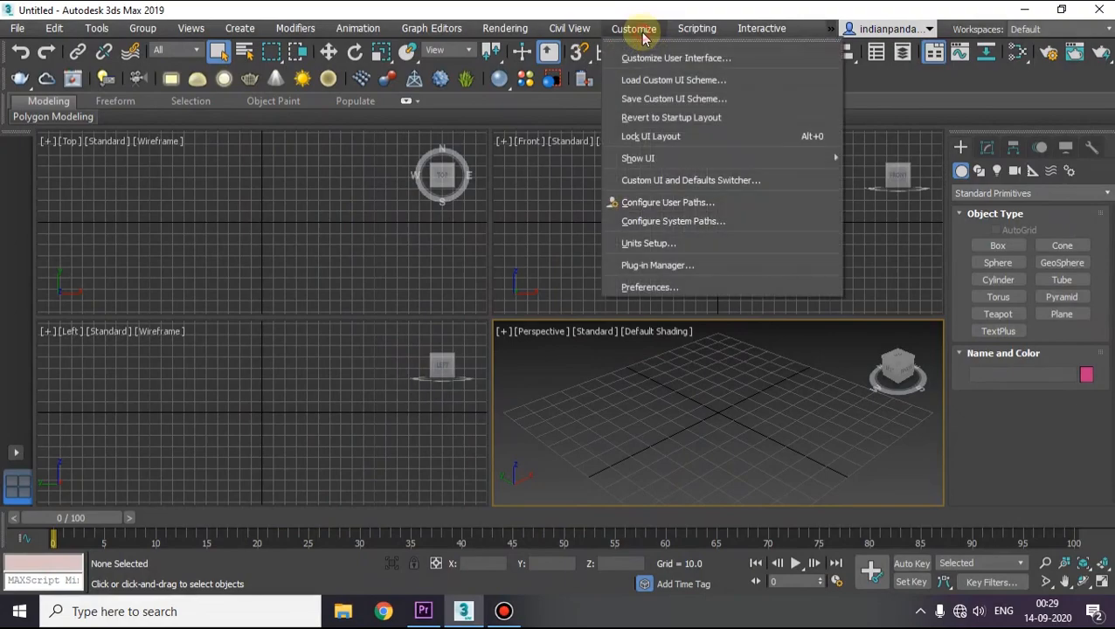
click(635, 288)
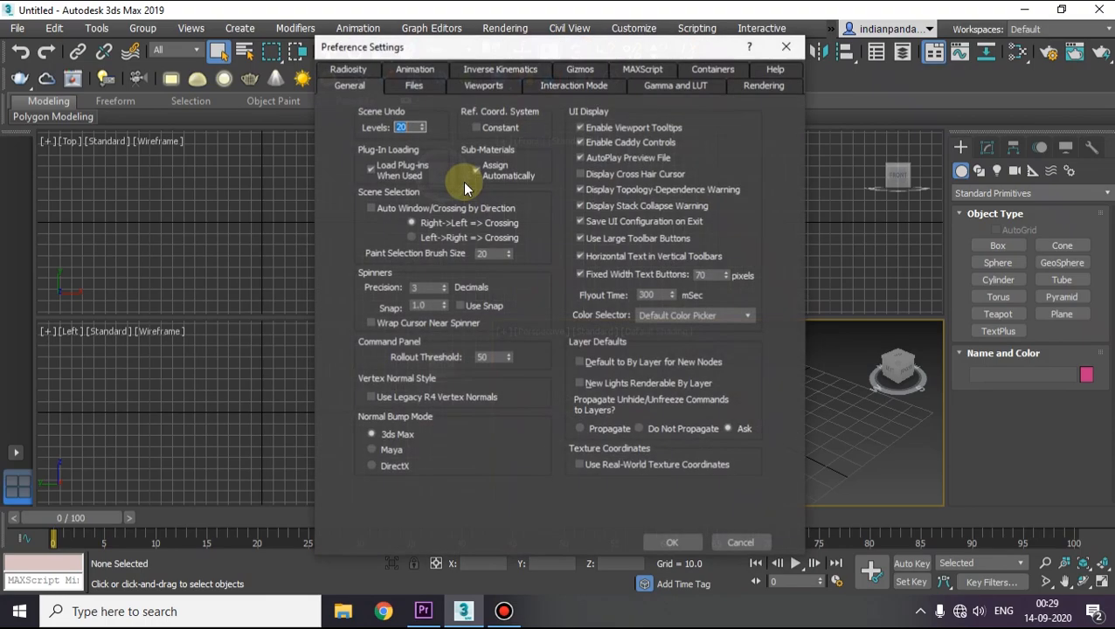
drag(511, 54, 682, 52)
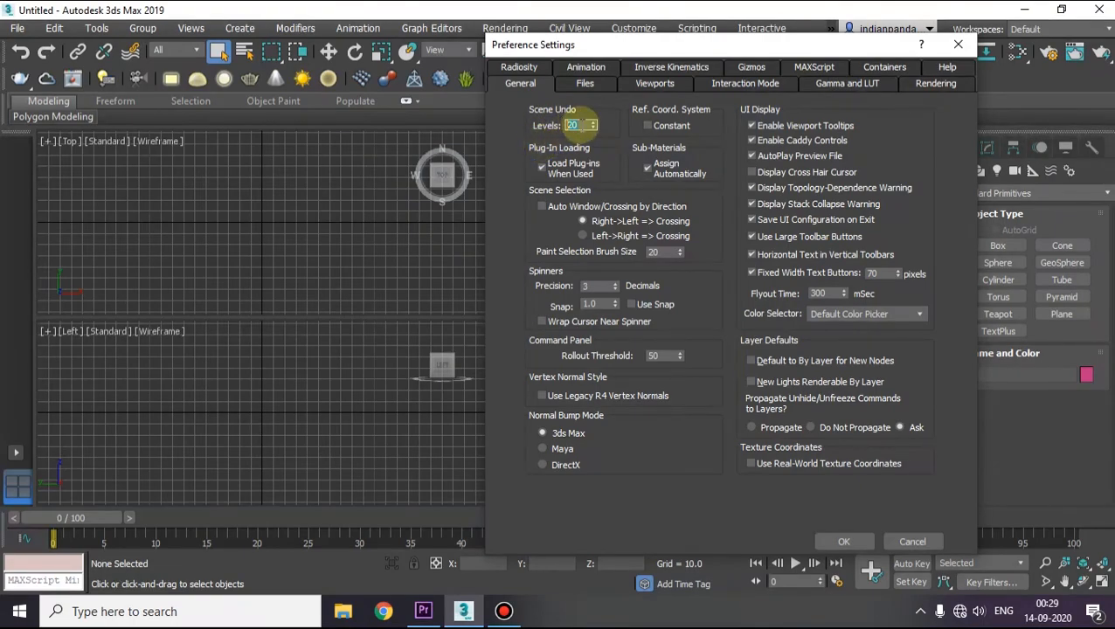
text(50)
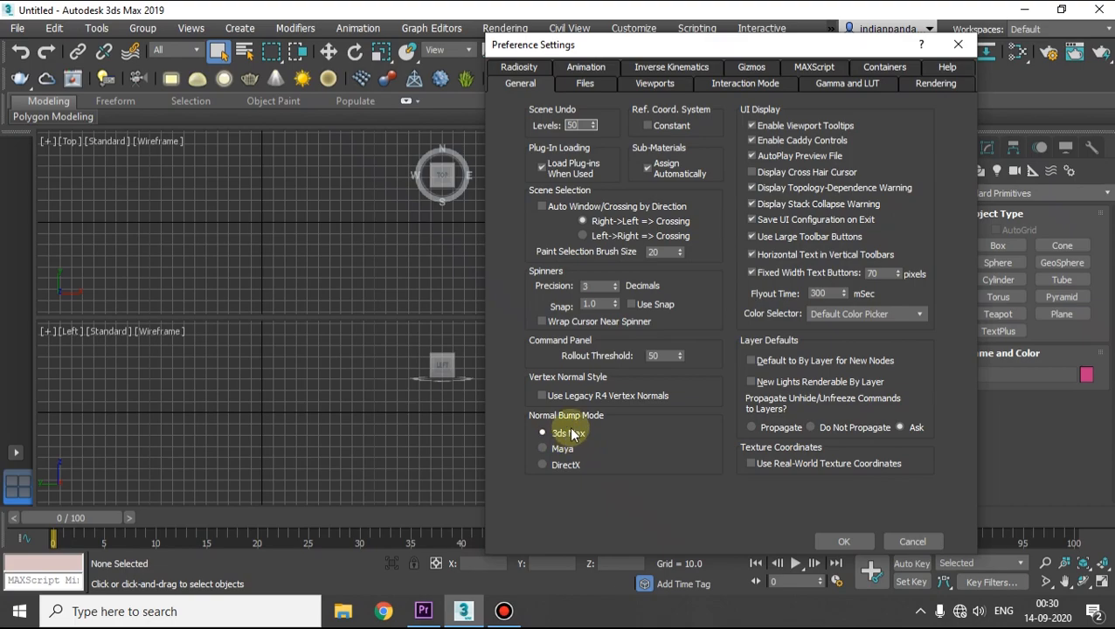
click(588, 83)
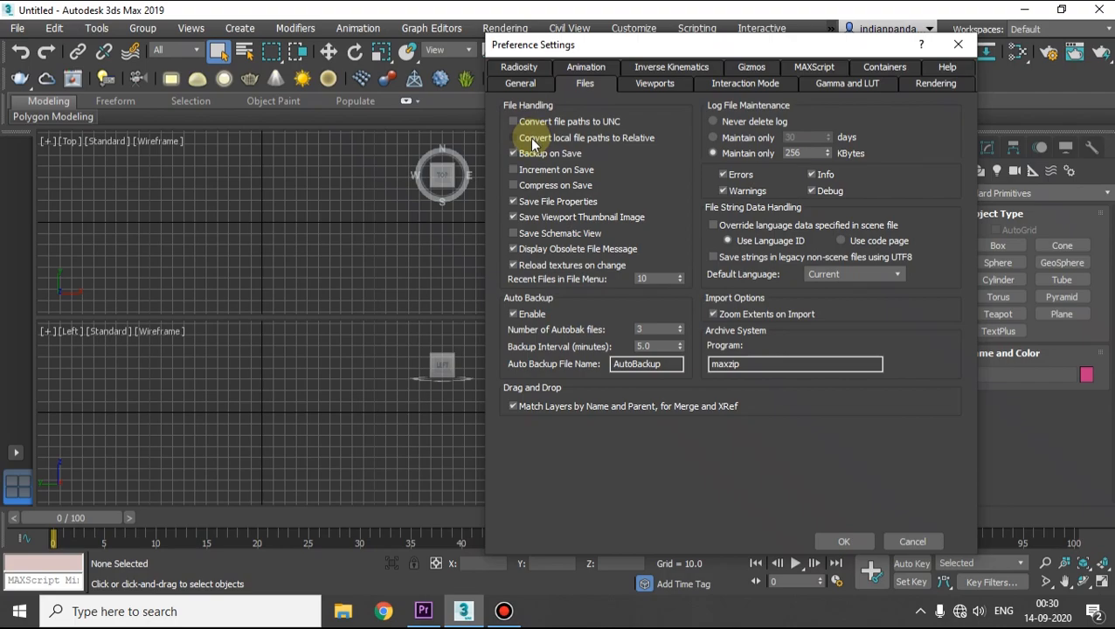
click(617, 137)
Step: Check the available display drivers in the viewport preferences and keep Nitrous Direct3D 11 (Recommended)
click(671, 87)
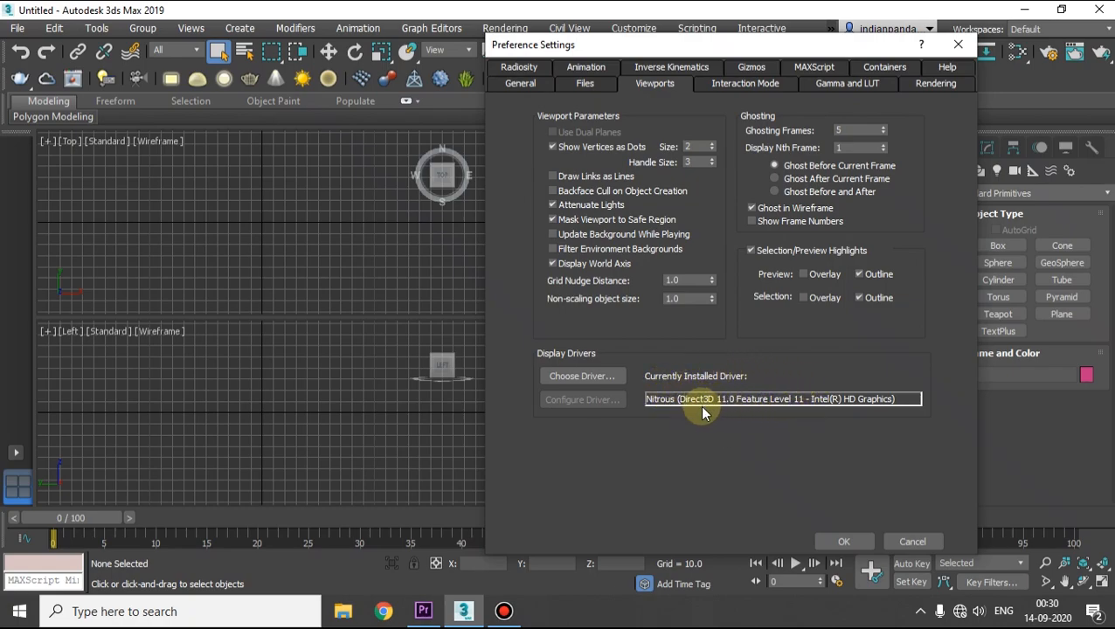
click(598, 377)
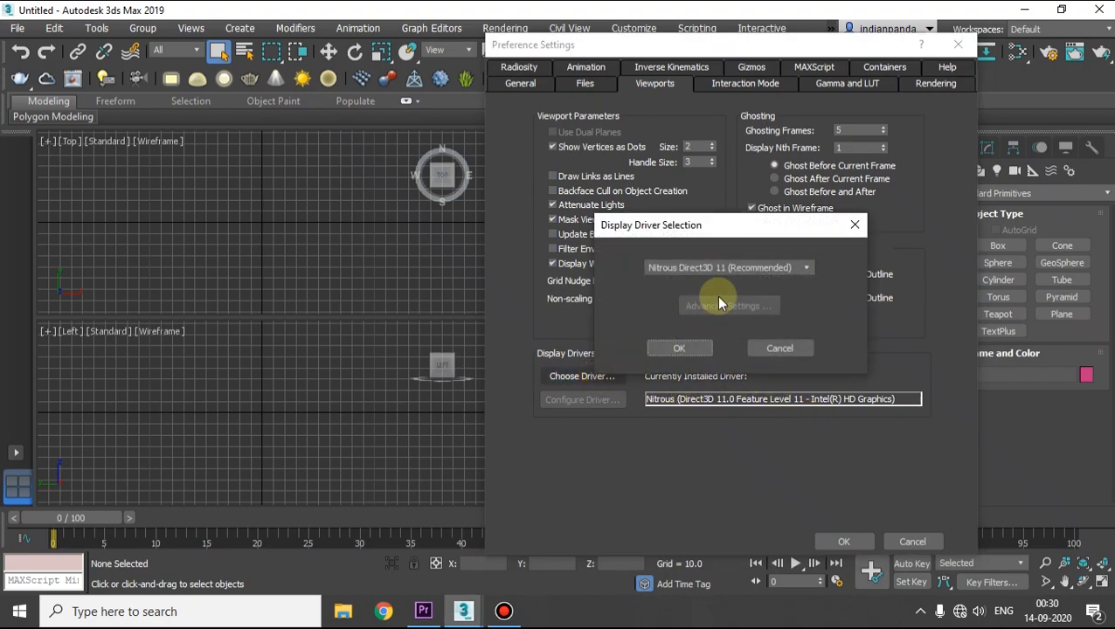
click(757, 271)
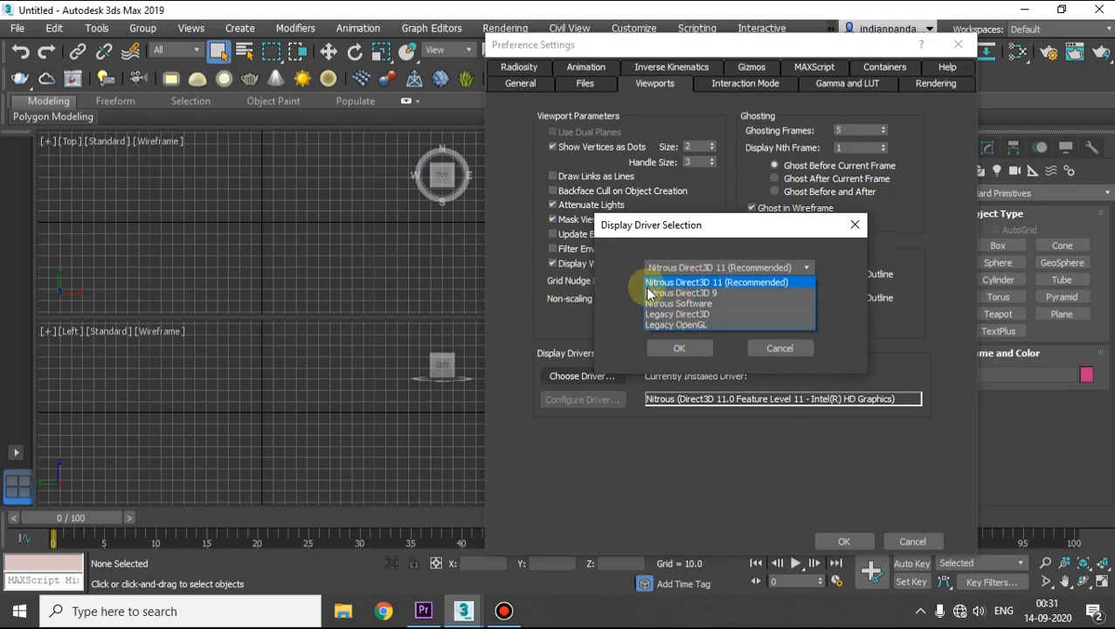
click(697, 327)
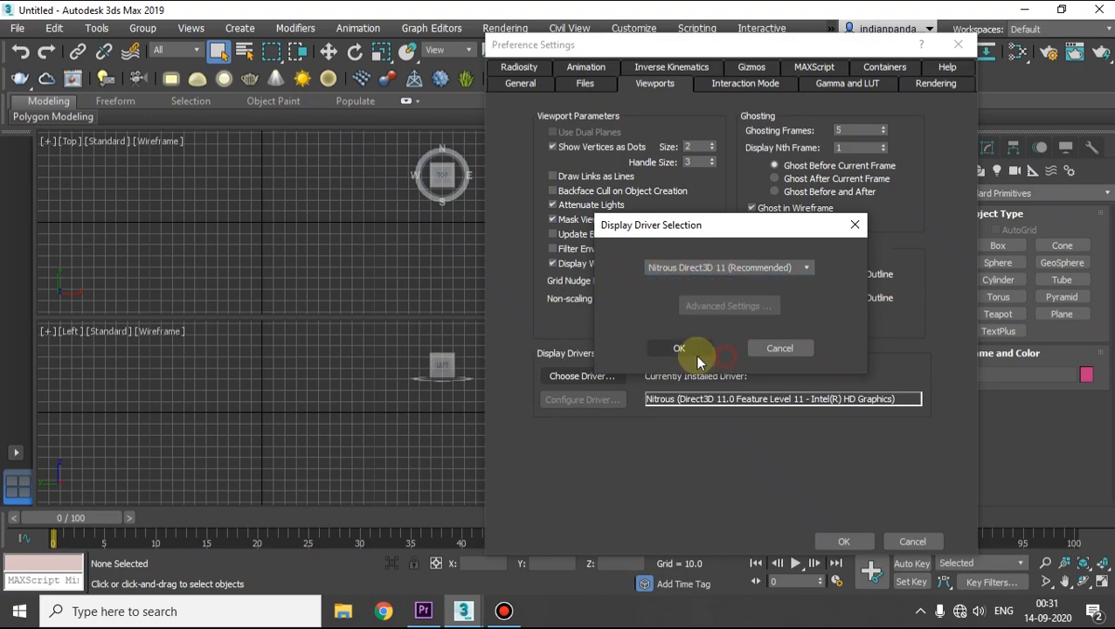
click(686, 350)
click(717, 270)
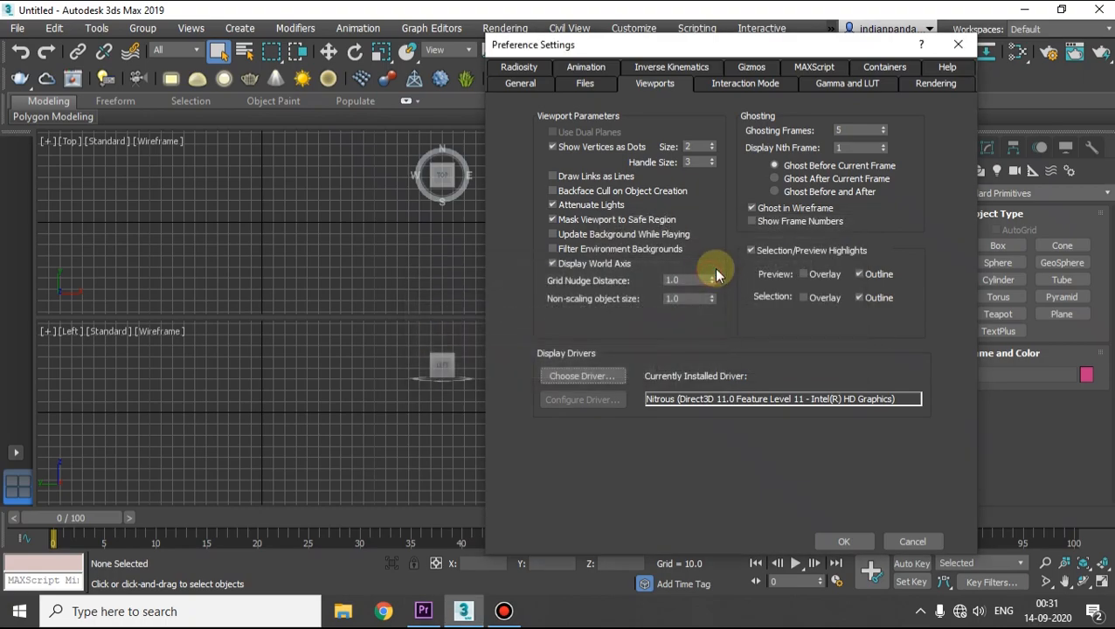
Step: Review the mouse and keyboard interaction modes and the Gamma and LUT preferences
click(731, 88)
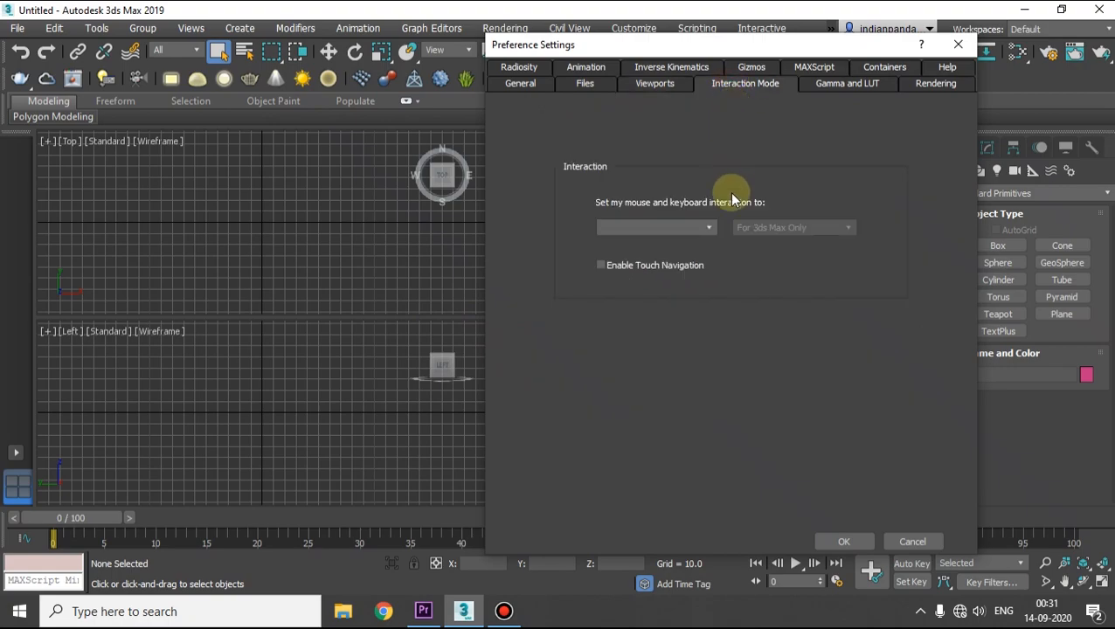
click(703, 229)
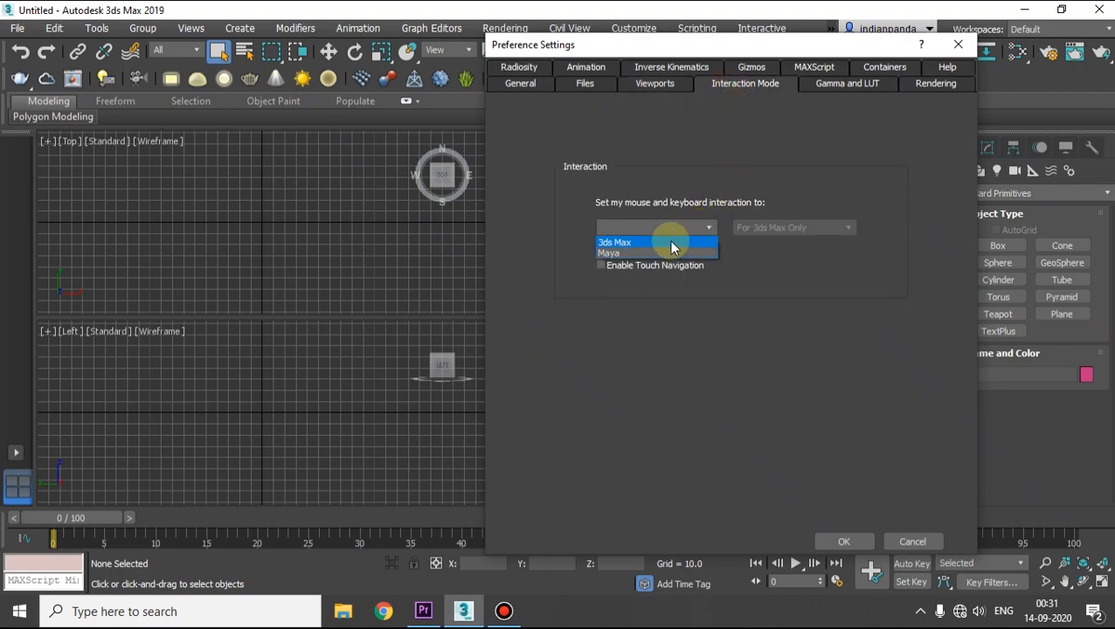
click(813, 271)
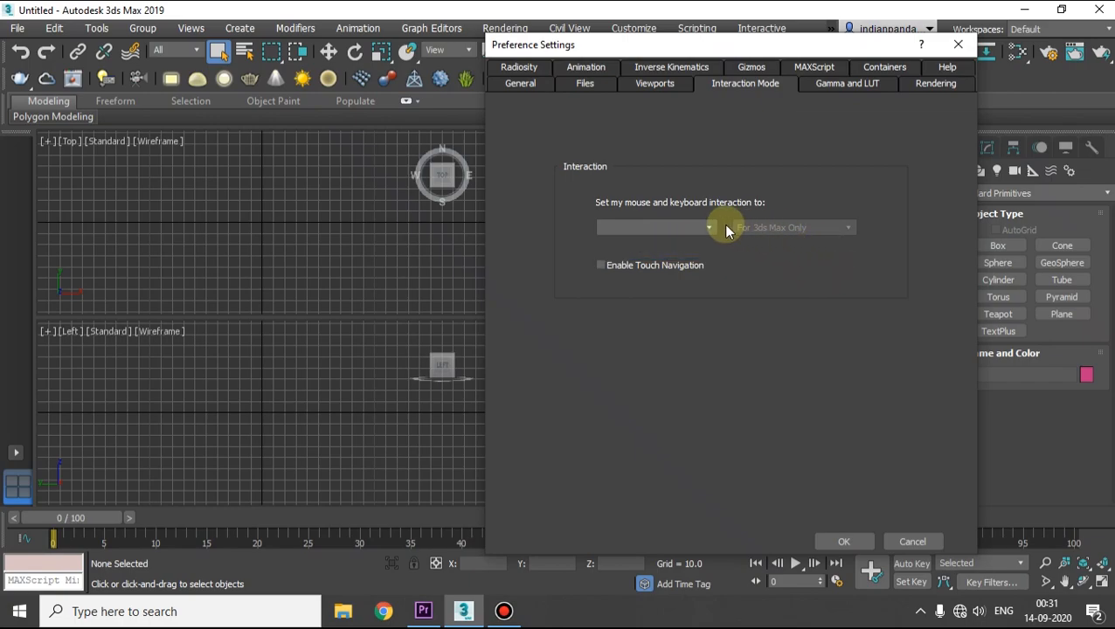
click(863, 87)
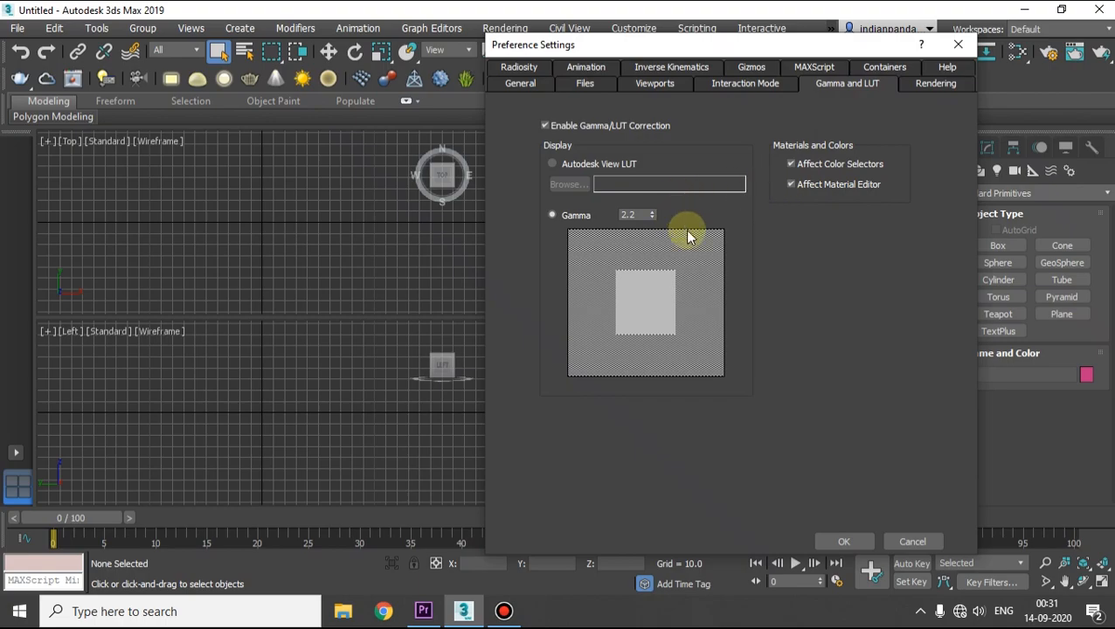
Step: Review the Rendering, MAXScript and Animation preferences without changing any of their options
click(932, 84)
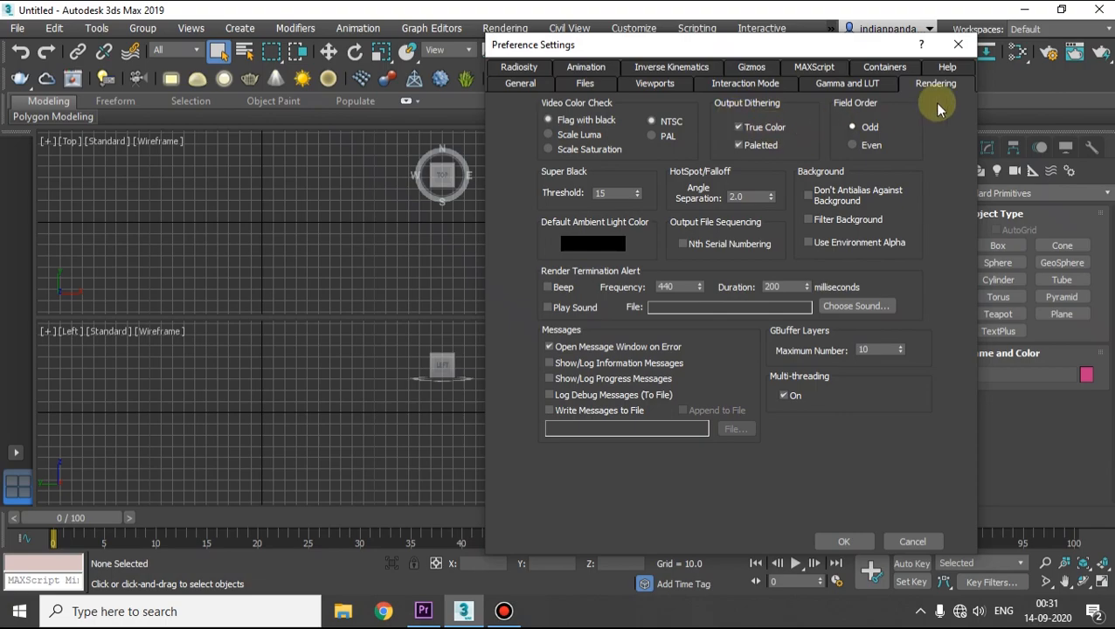
click(814, 68)
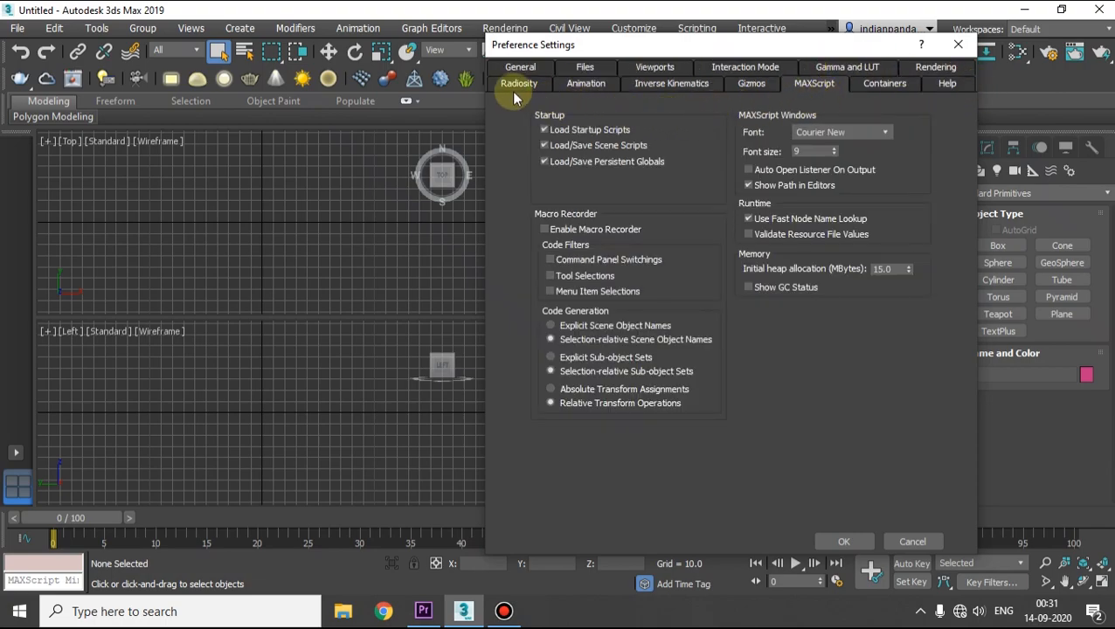
click(601, 89)
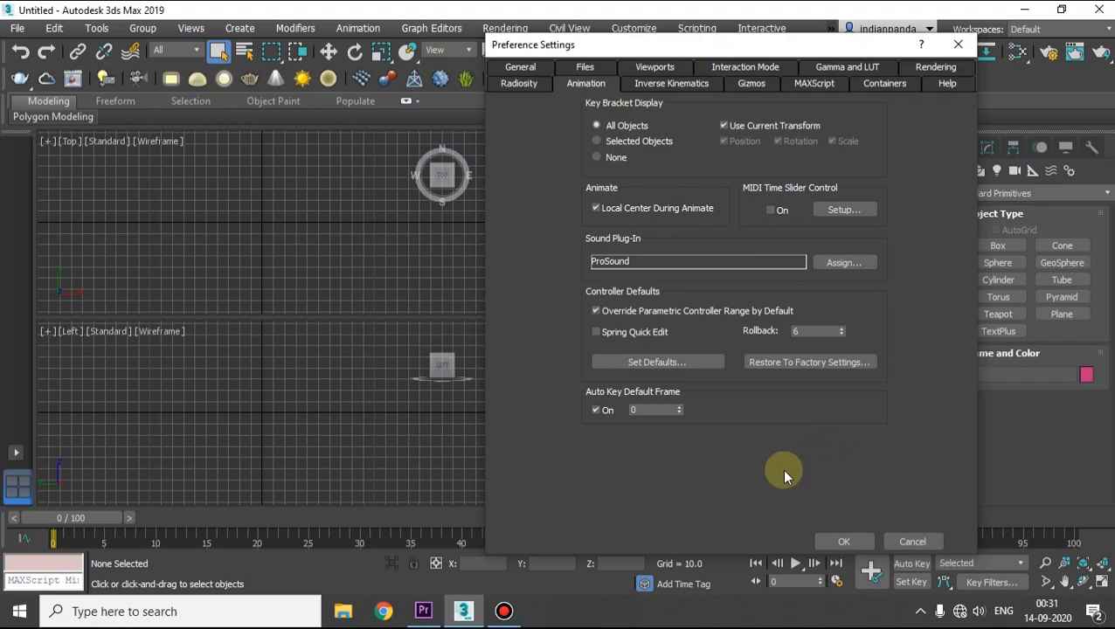
Step: Set the scene undo levels to 50, check the file path handling preferences, and apply the preference settings
click(523, 69)
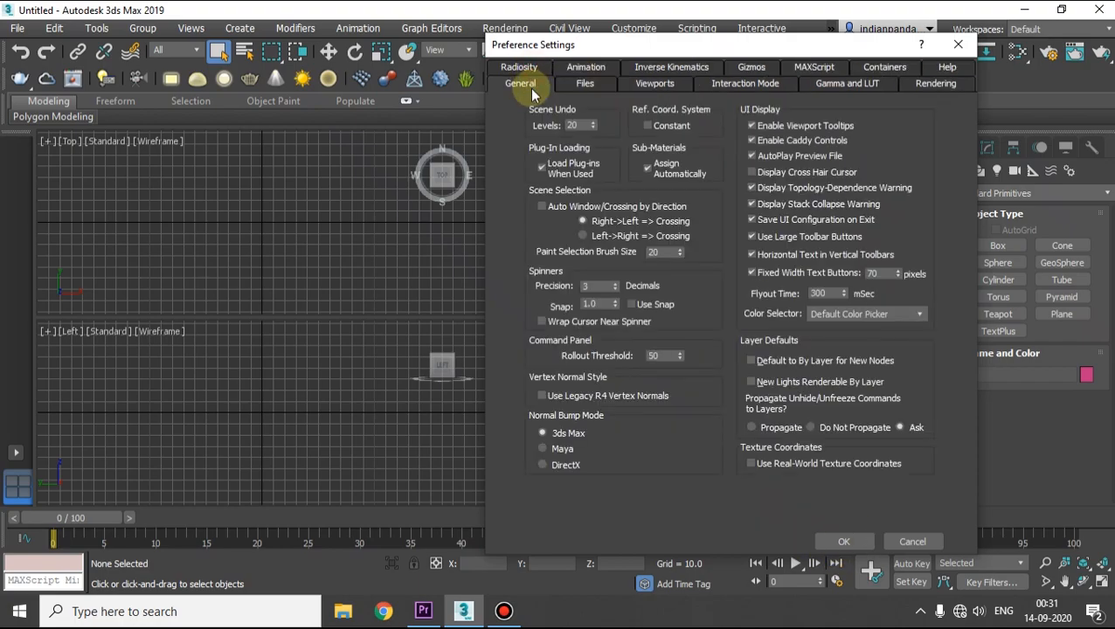
drag(578, 126, 553, 126)
text(50)
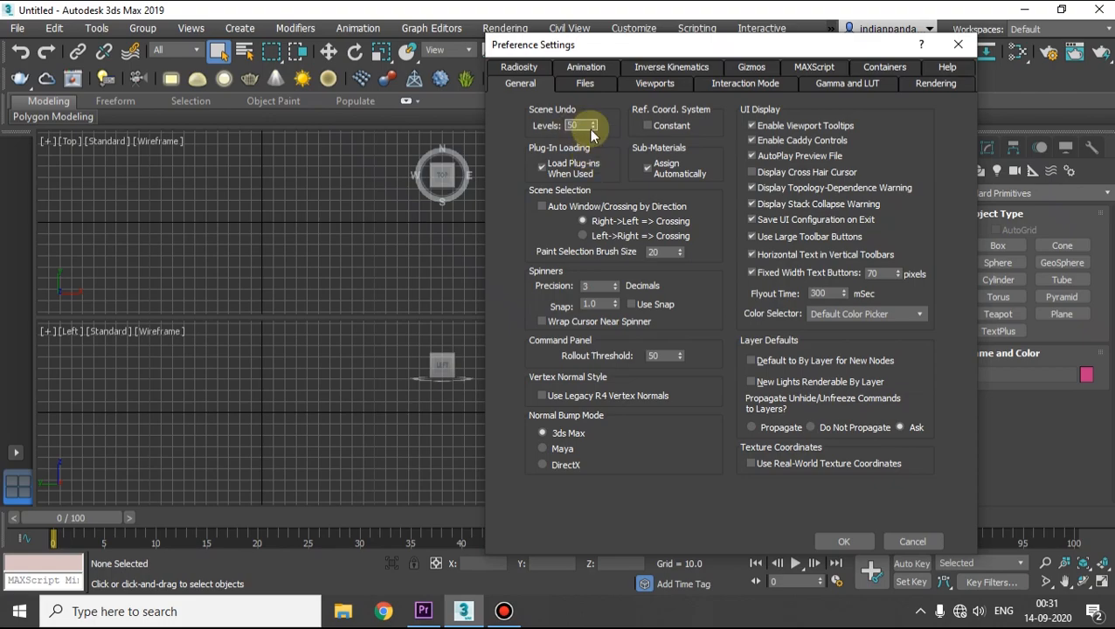
click(585, 85)
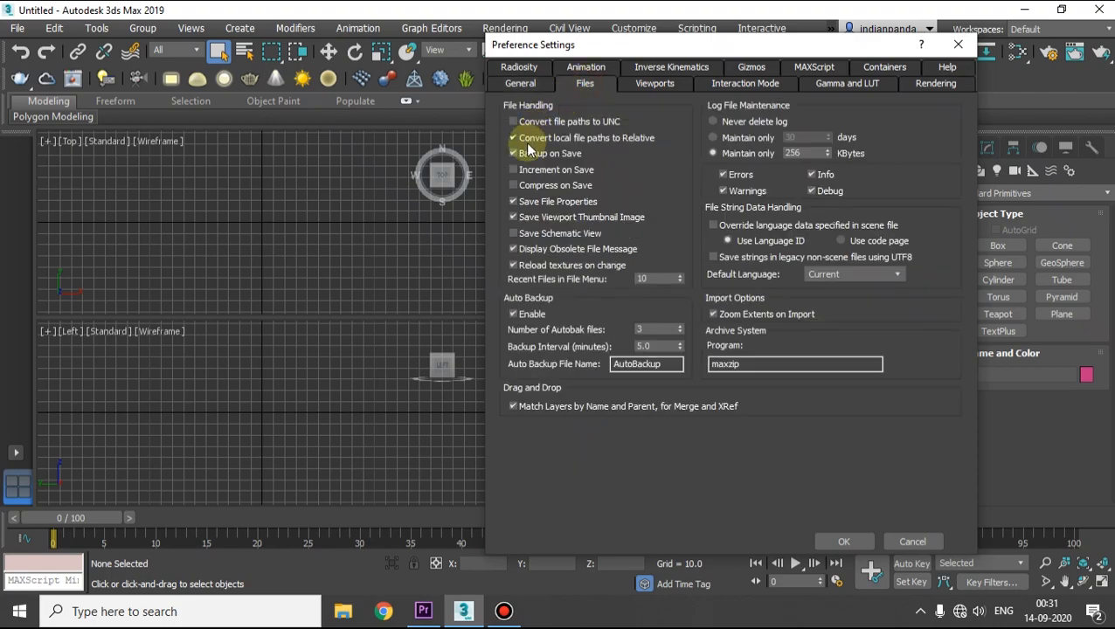
click(520, 84)
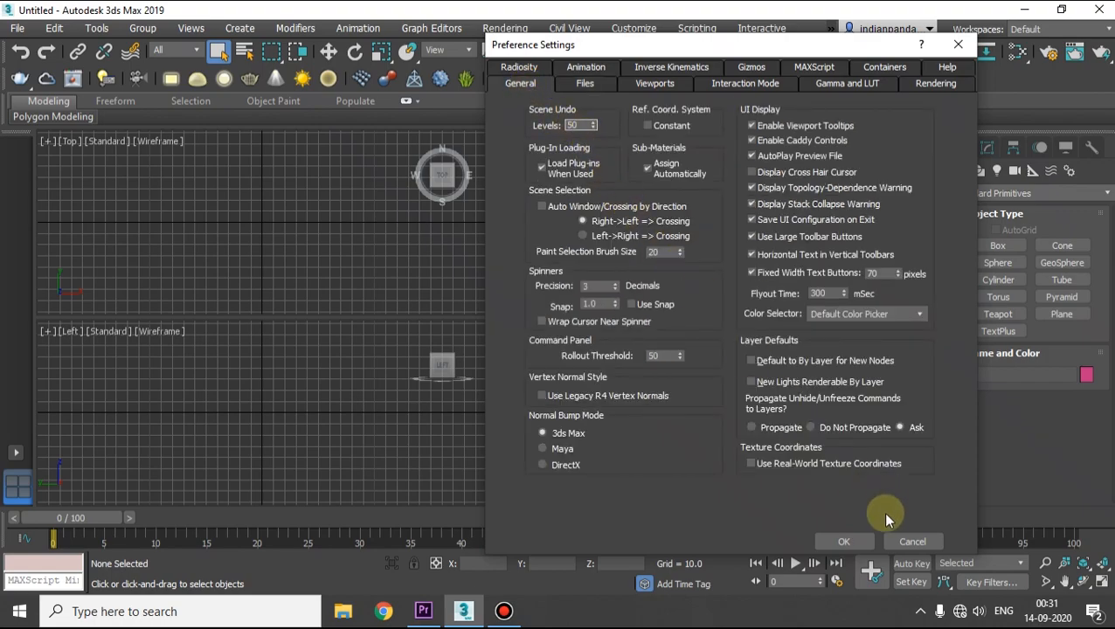
click(850, 540)
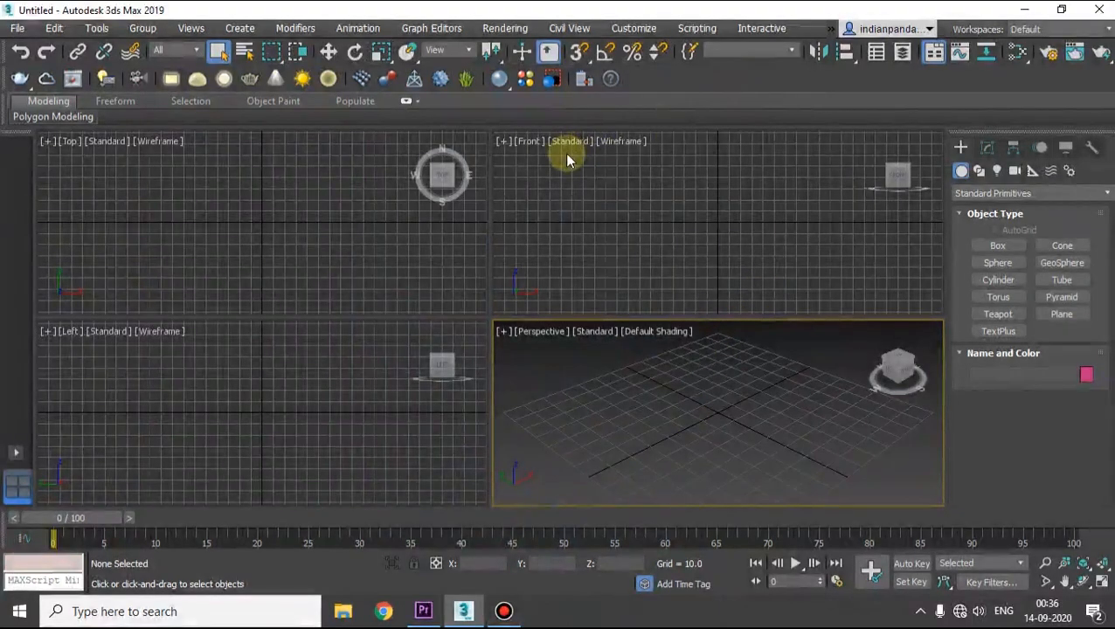
Step: Review the project options, including recent projects and creating a project from the current one, without choosing any
click(16, 28)
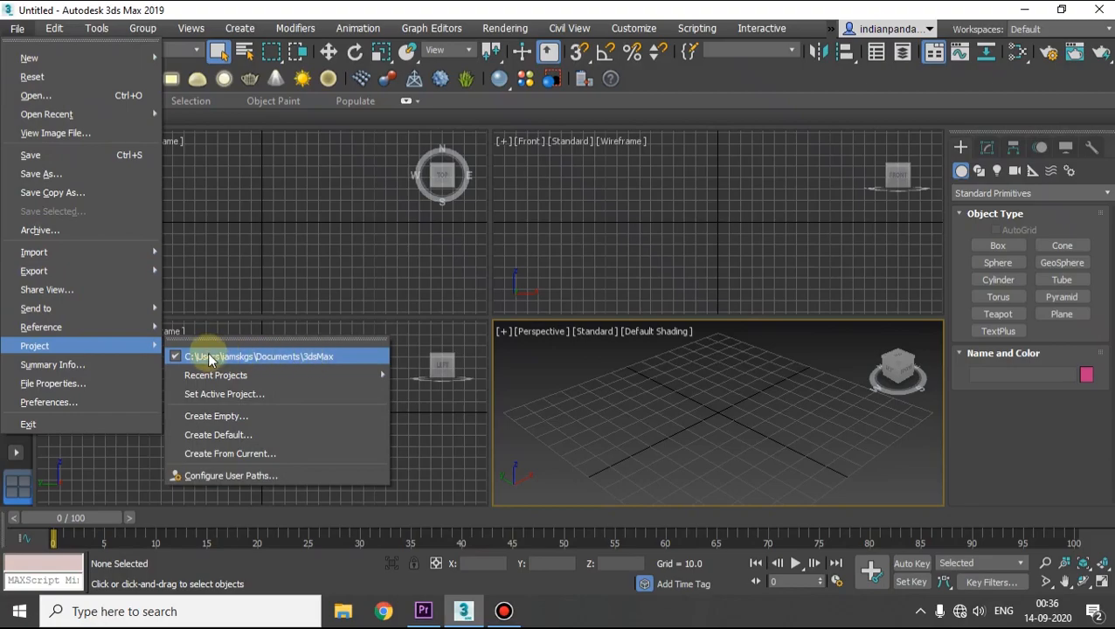
mouse_move(268, 375)
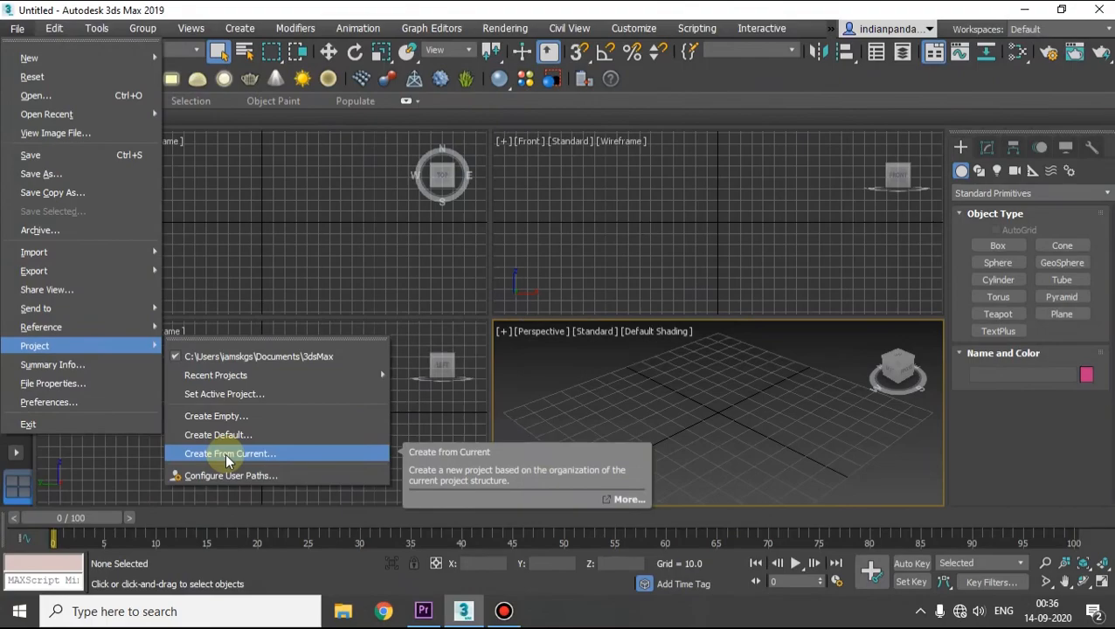
click(295, 268)
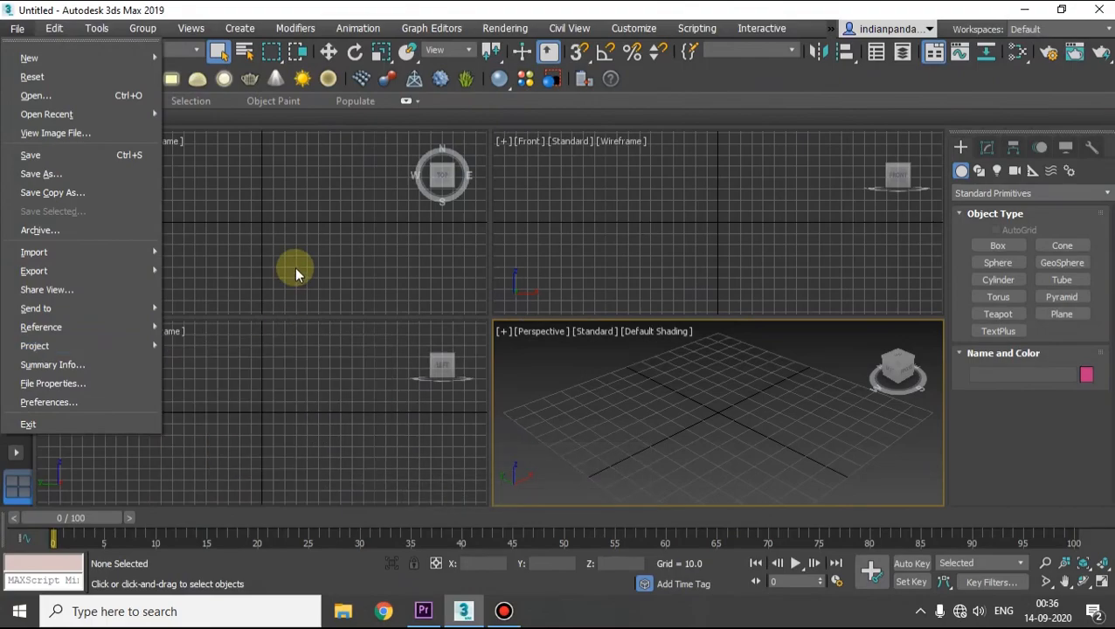